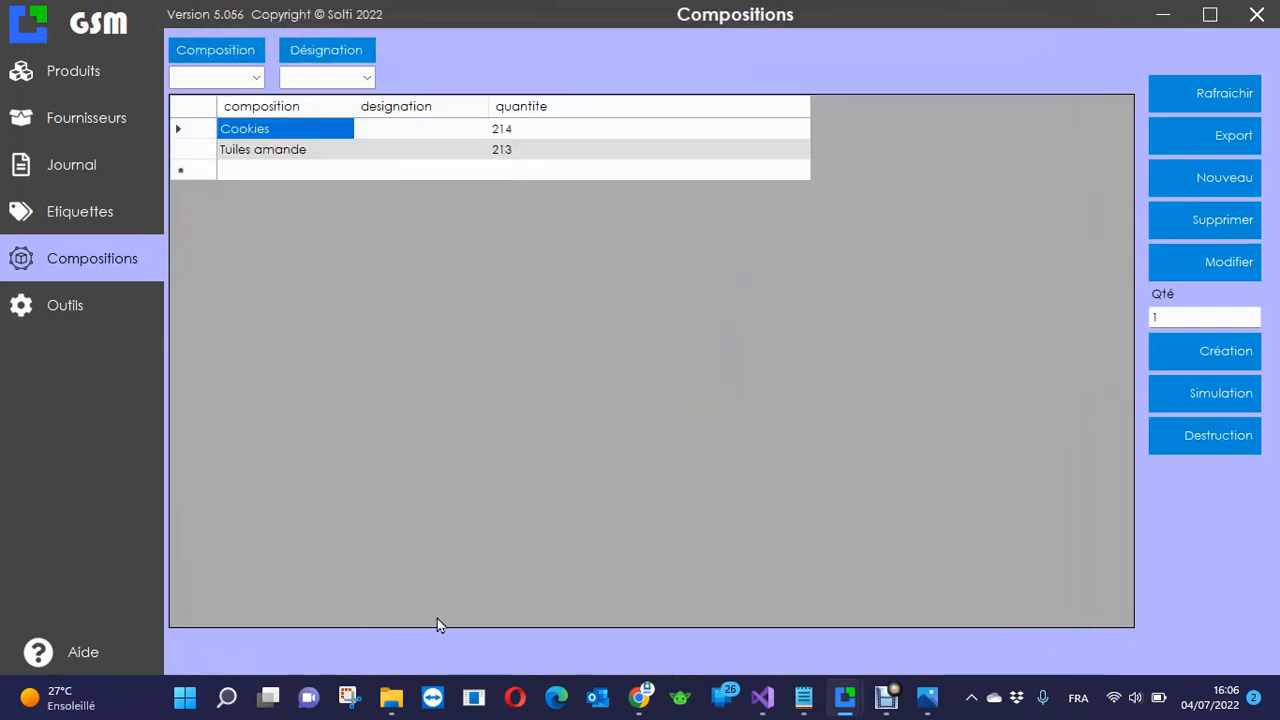
Step: Create 25 units of the Cookies composition, accepting the ingredient shortages, and review the resulting movements in the journal
{"action": "left_click", "coordinate": [190, 131]}
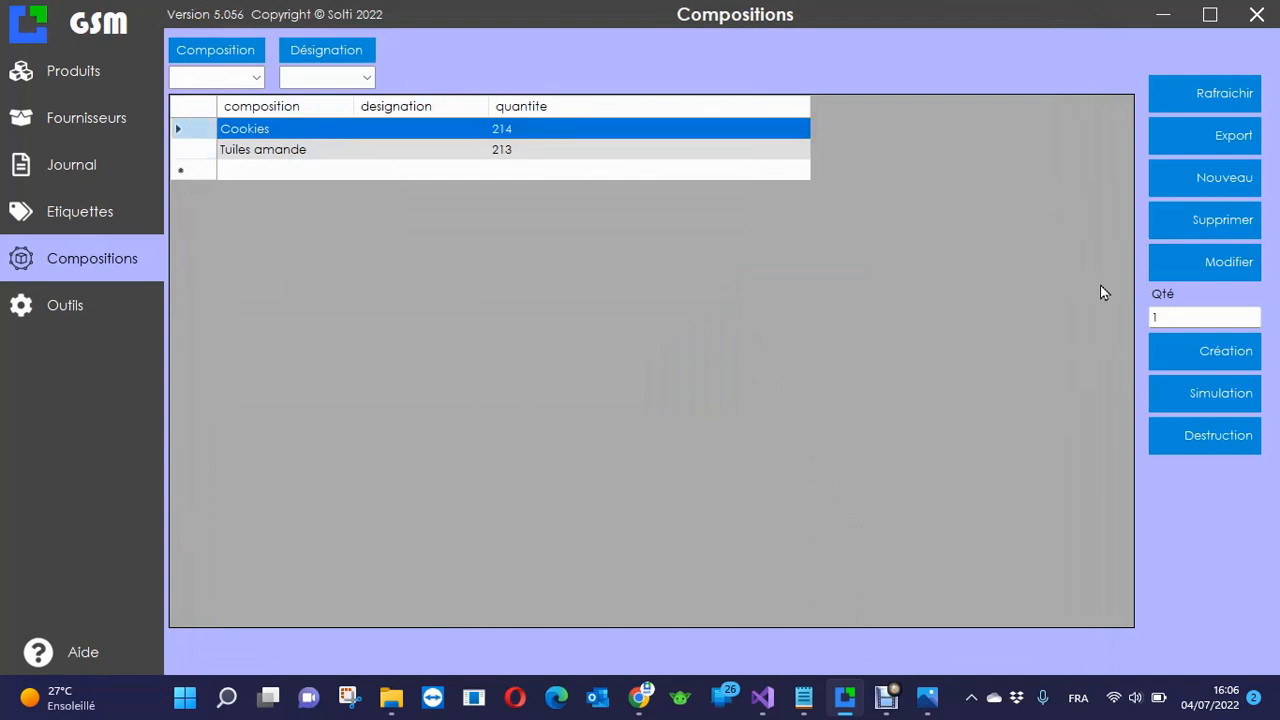
{"action": "left_click_drag", "start_coordinate": [1167, 318], "coordinate": [1153, 317]}
{"action": "type", "text": "25"}
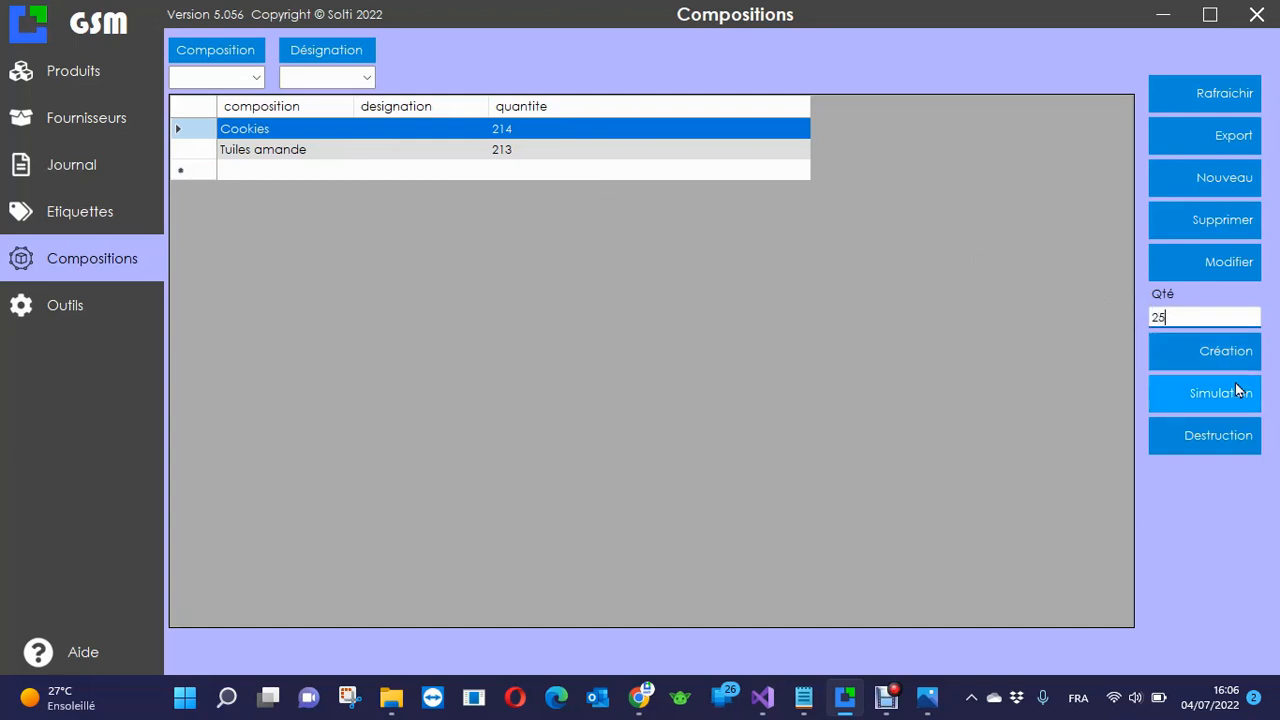
{"action": "left_click", "coordinate": [1192, 354]}
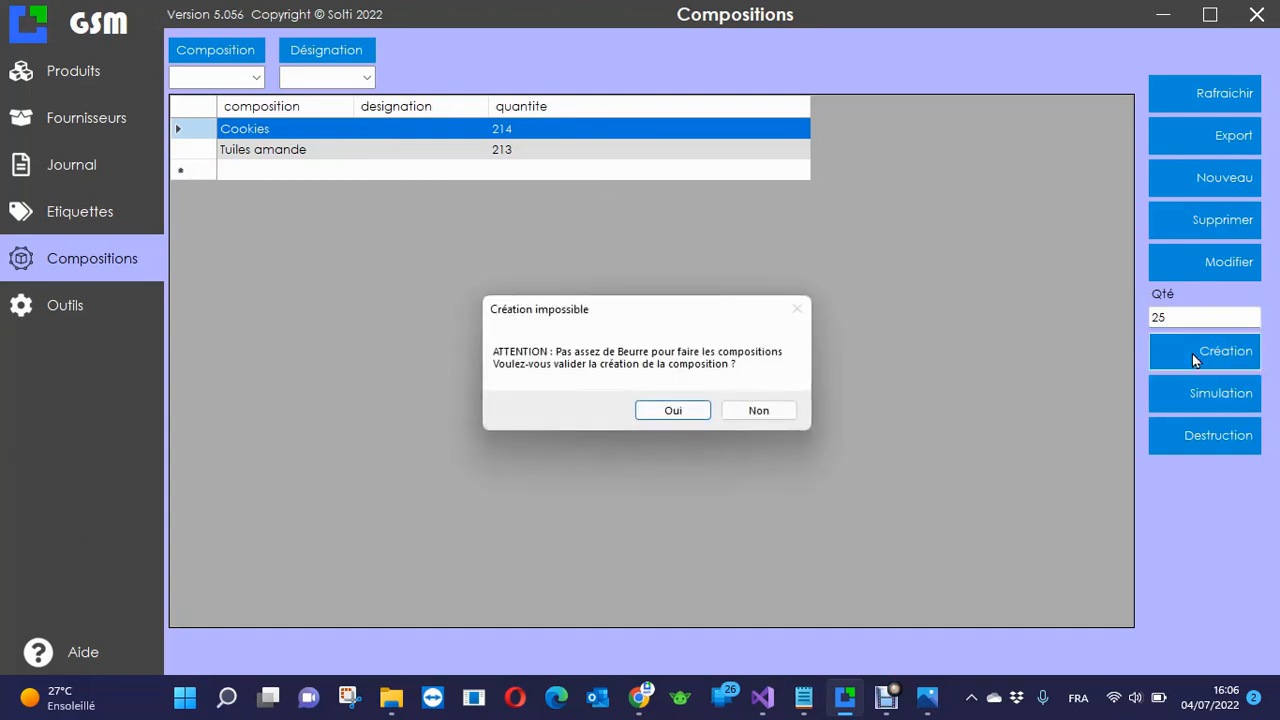
{"action": "left_click", "coordinate": [669, 415]}
{"action": "left_click", "coordinate": [683, 418]}
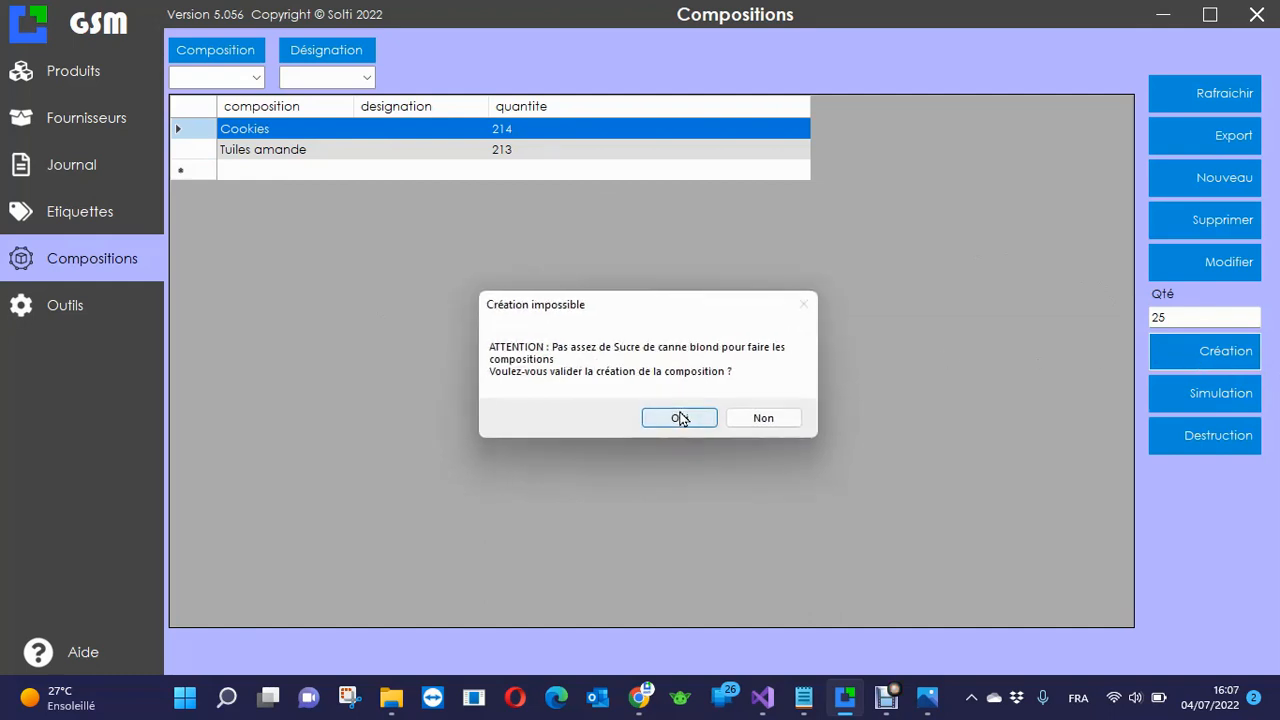
{"action": "left_click", "coordinate": [680, 418]}
{"action": "left_click", "coordinate": [680, 418]}
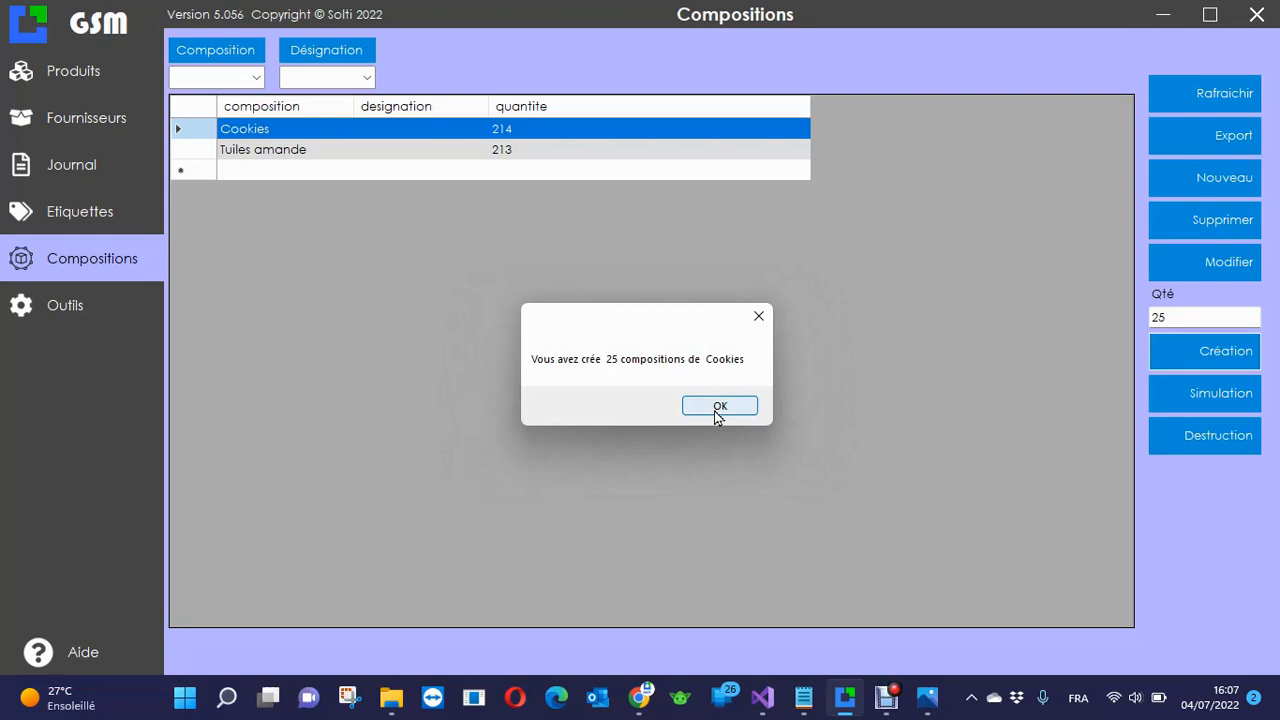
{"action": "left_click", "coordinate": [716, 414]}
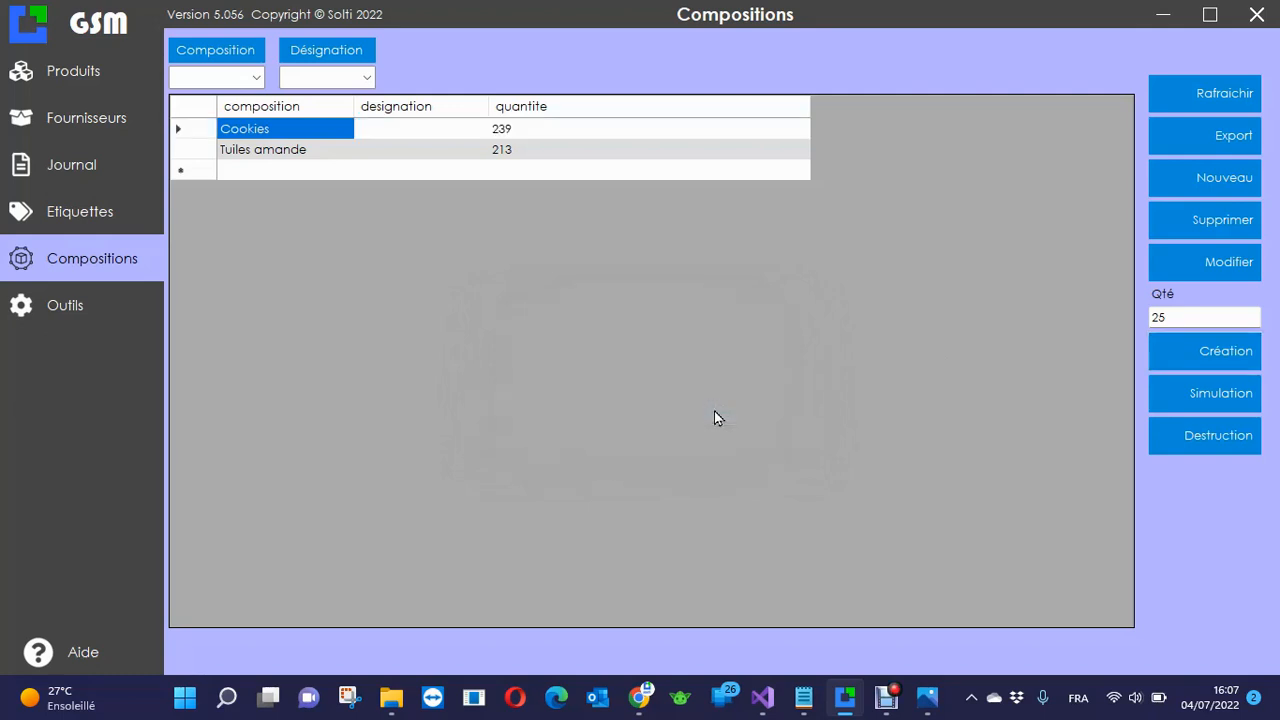
{"action": "left_click", "coordinate": [57, 164]}
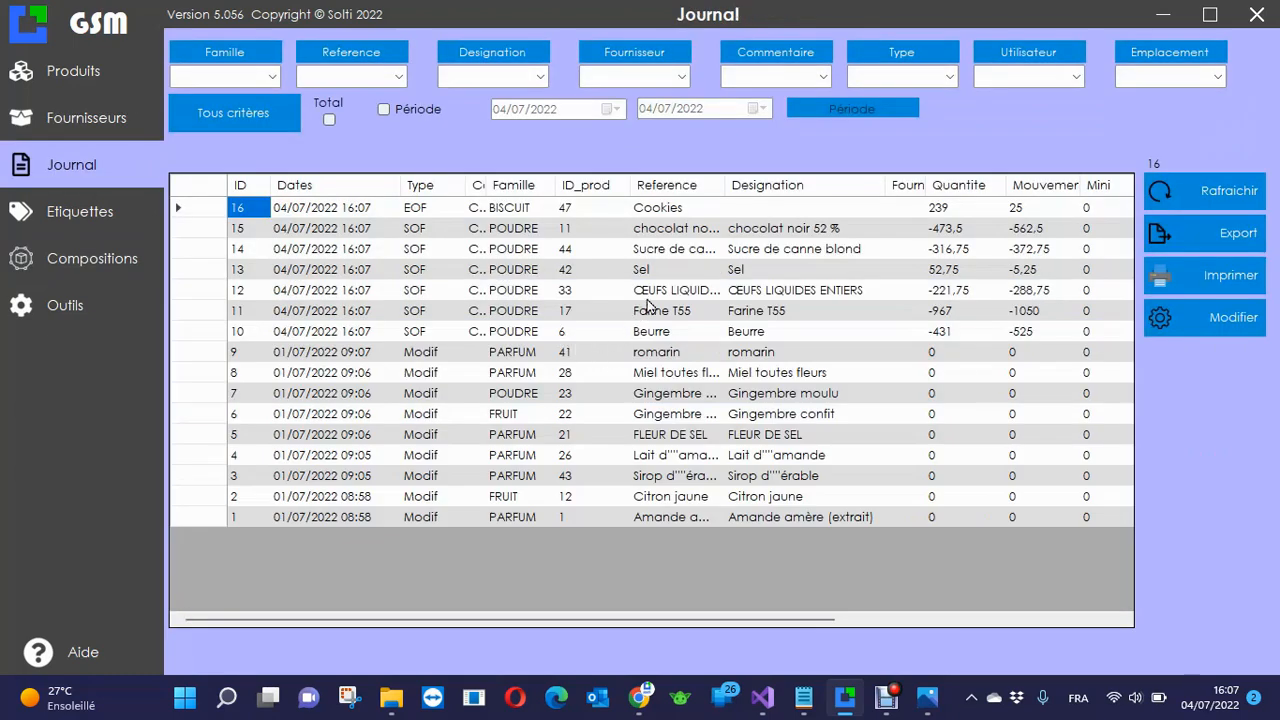
{"action": "left_click_drag", "start_coordinate": [515, 215], "coordinate": [271, 340]}
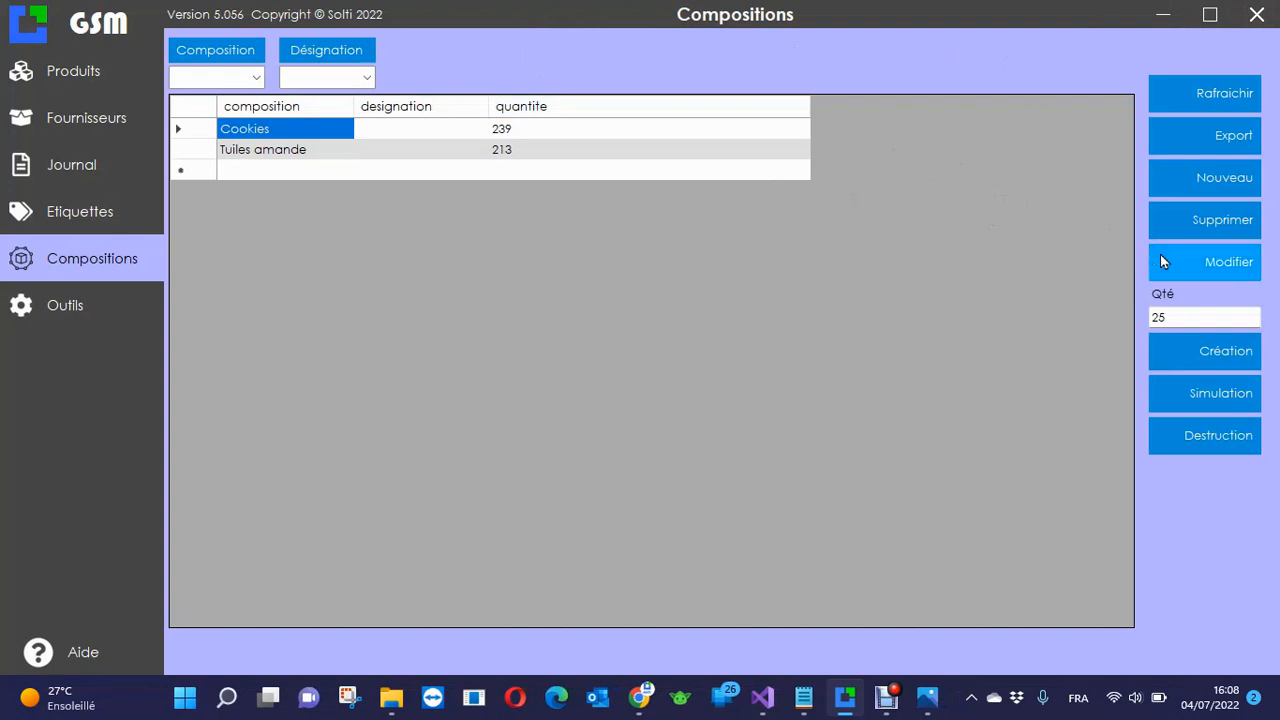
Step: Start a new composition for the Meringue product
{"action": "left_click", "coordinate": [1205, 182]}
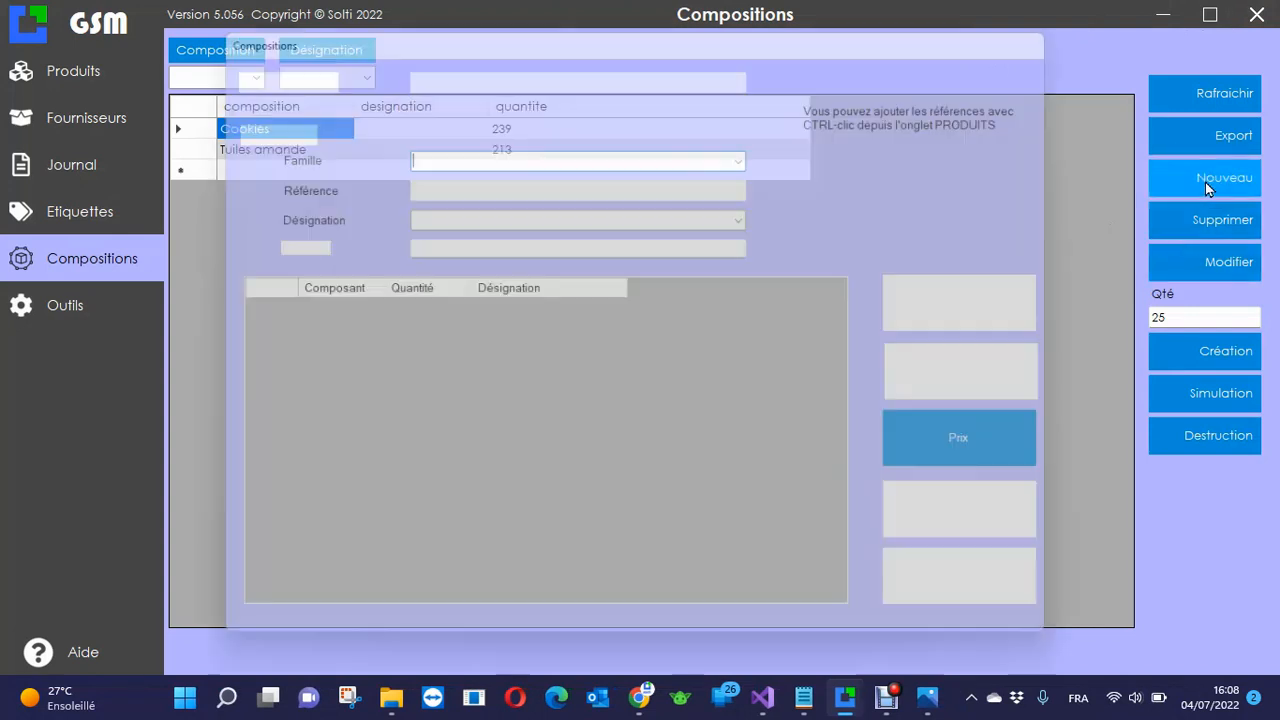
{"action": "left_click", "coordinate": [751, 64]}
{"action": "type", "text": "m"}
{"action": "scroll", "coordinate": [735, 110], "scroll_direction": "down", "scroll_amount": 10}
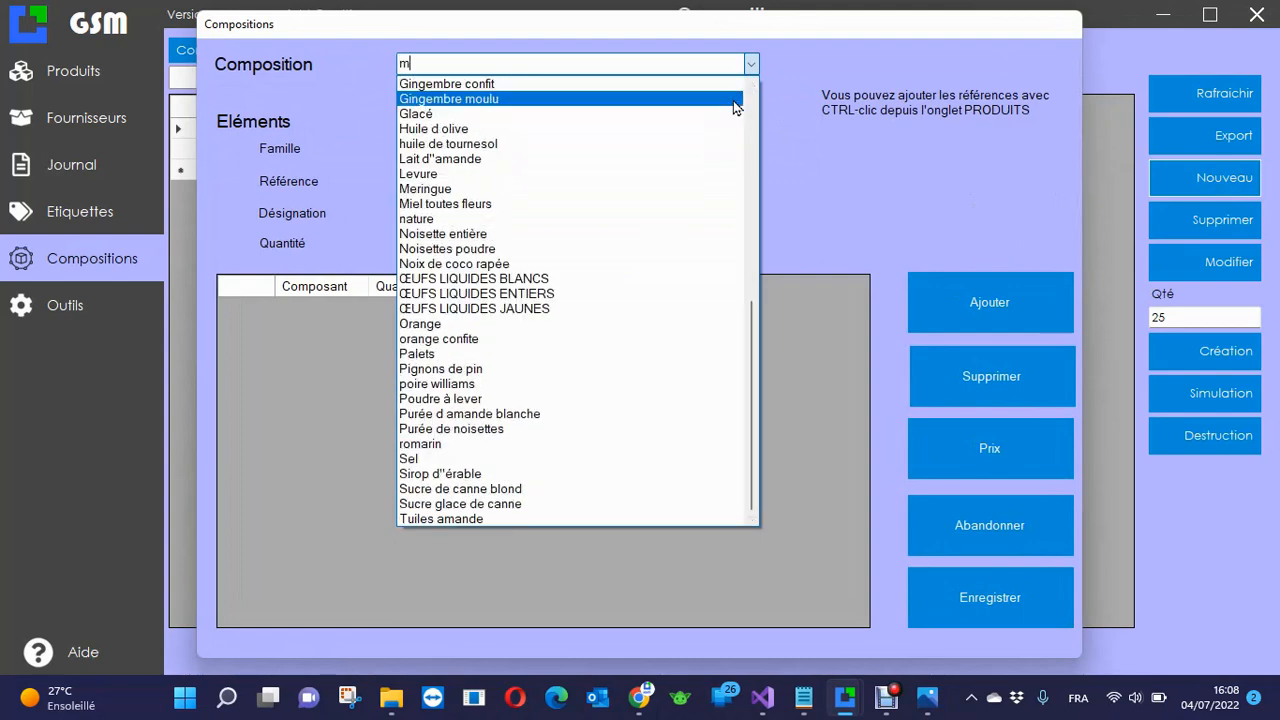
{"action": "left_click", "coordinate": [561, 192]}
Step: Add ŒUFS LIQUIDES BLANCS from the POUDRE family as a Meringue component with quantity 100
{"action": "left_click", "coordinate": [751, 149]}
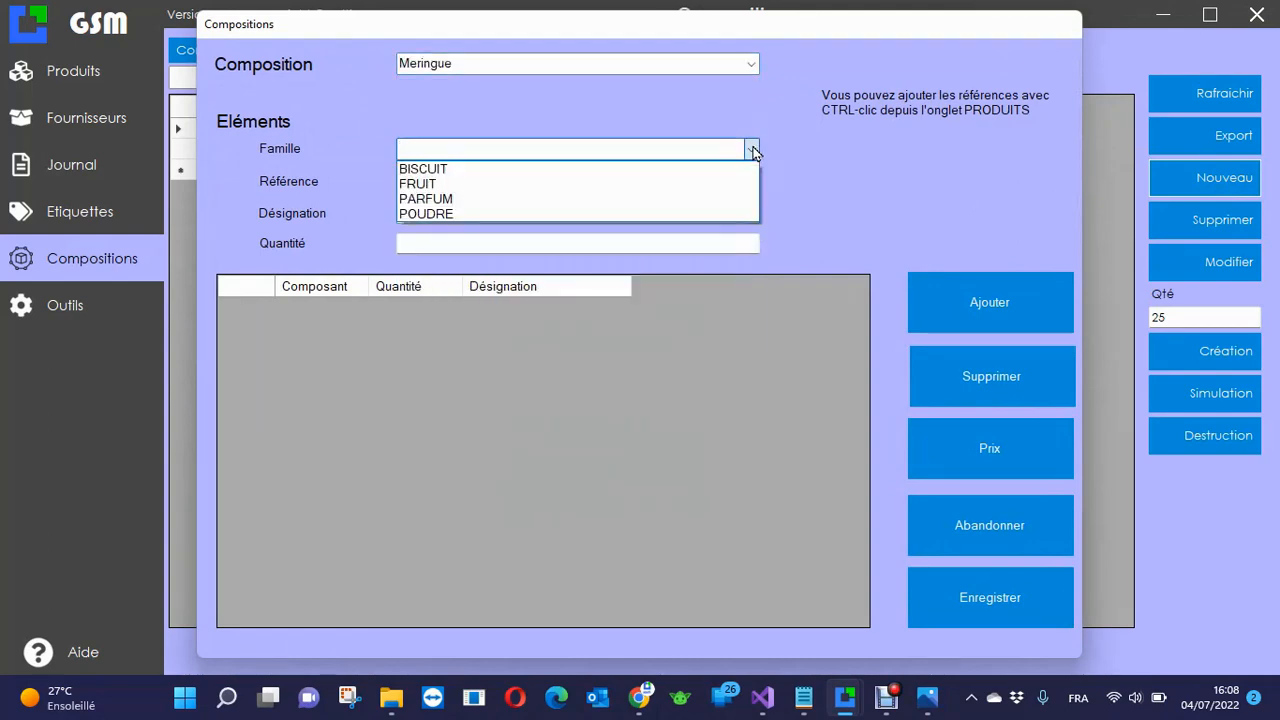
{"action": "left_click", "coordinate": [621, 224]}
{"action": "left_click", "coordinate": [751, 181]}
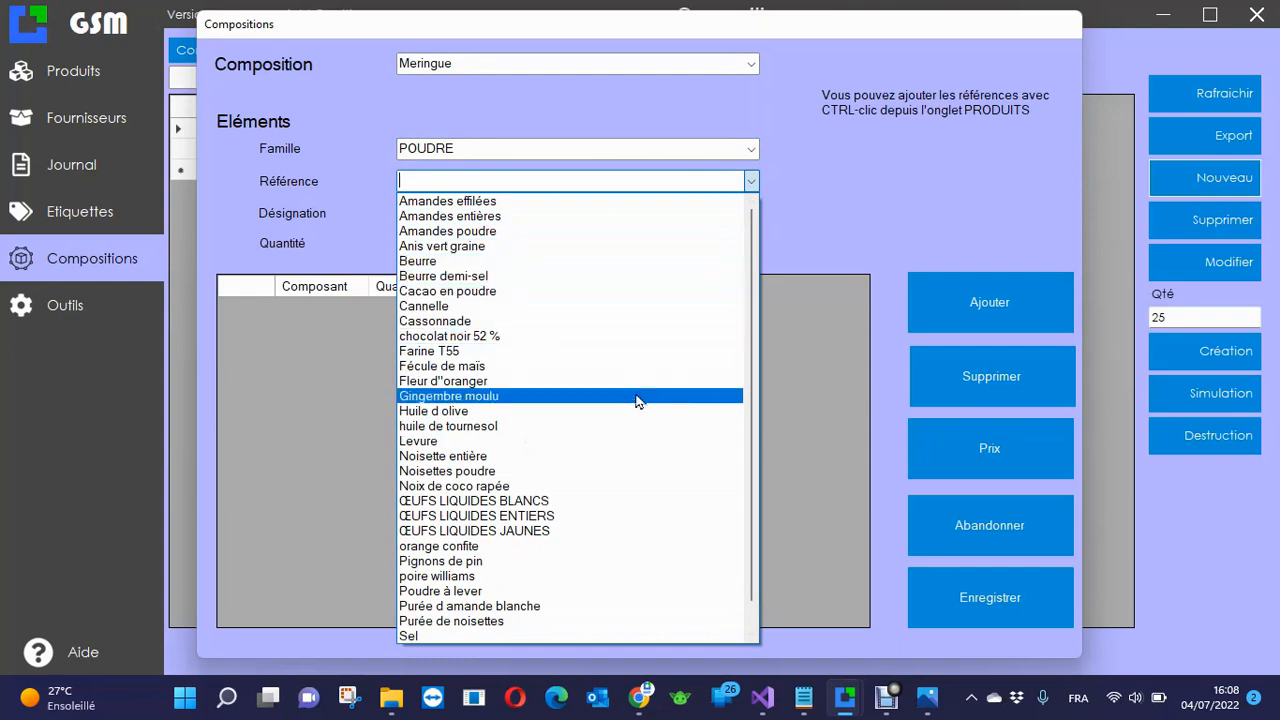
{"action": "left_click", "coordinate": [560, 500]}
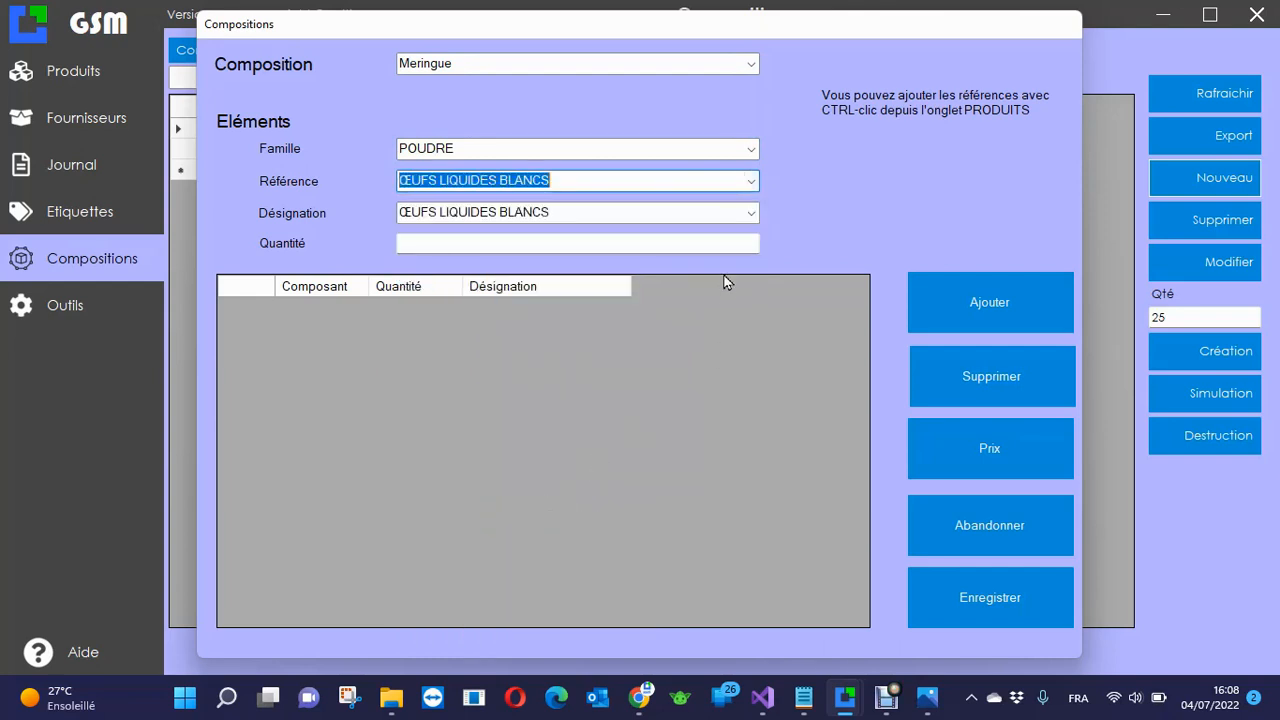
{"action": "left_click", "coordinate": [677, 242]}
{"action": "type", "text": "100"}
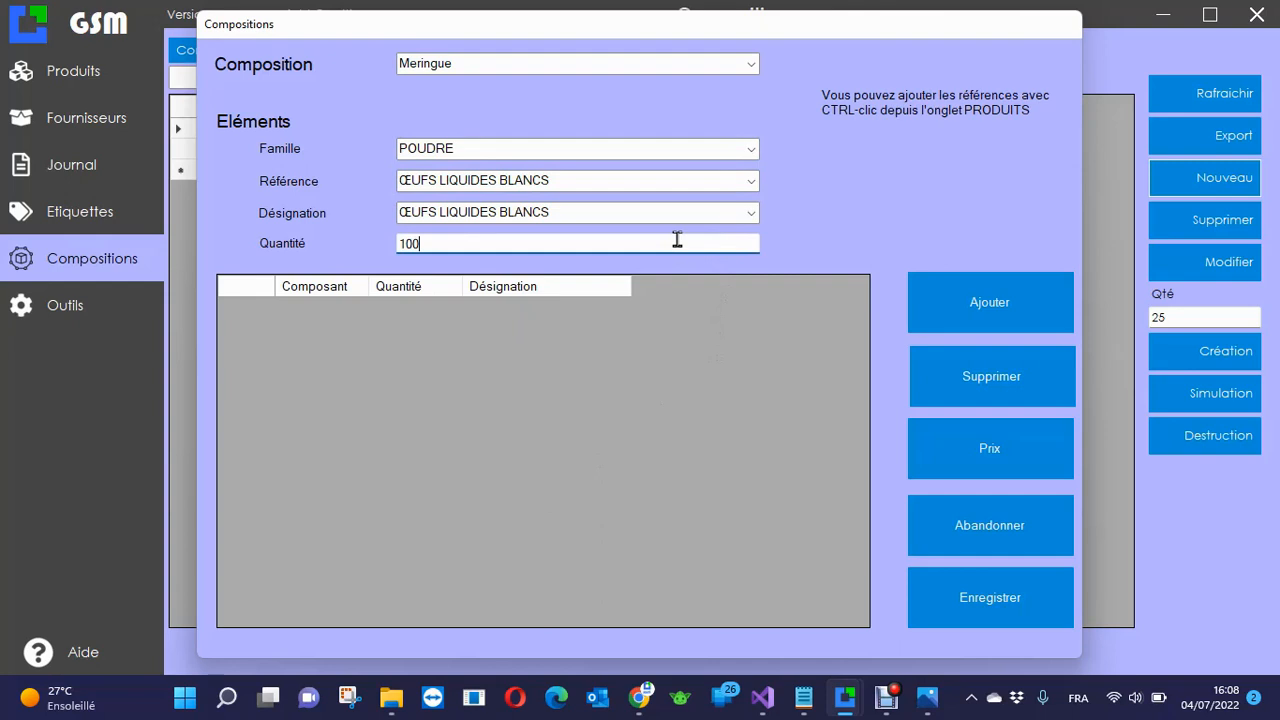
{"action": "left_click", "coordinate": [955, 312]}
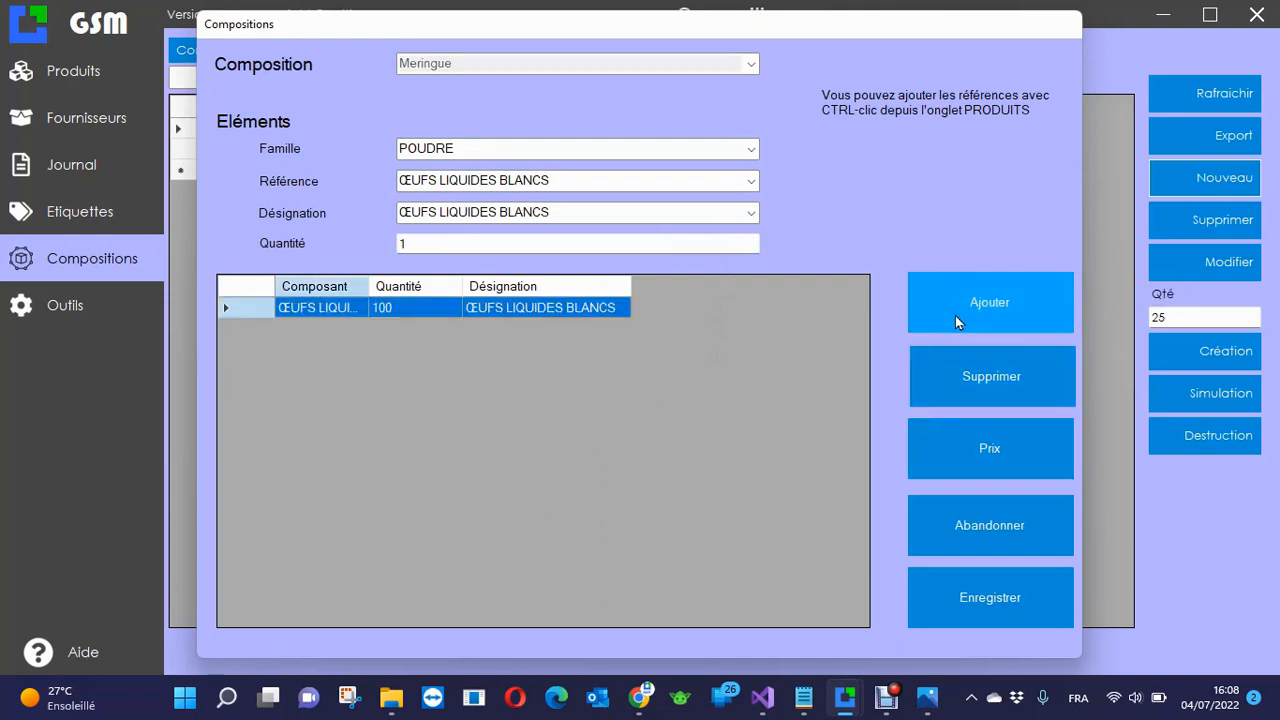
Step: Add Sel as a second Meringue component with "2,(" as the quantity and save the composition
{"action": "left_click", "coordinate": [751, 180]}
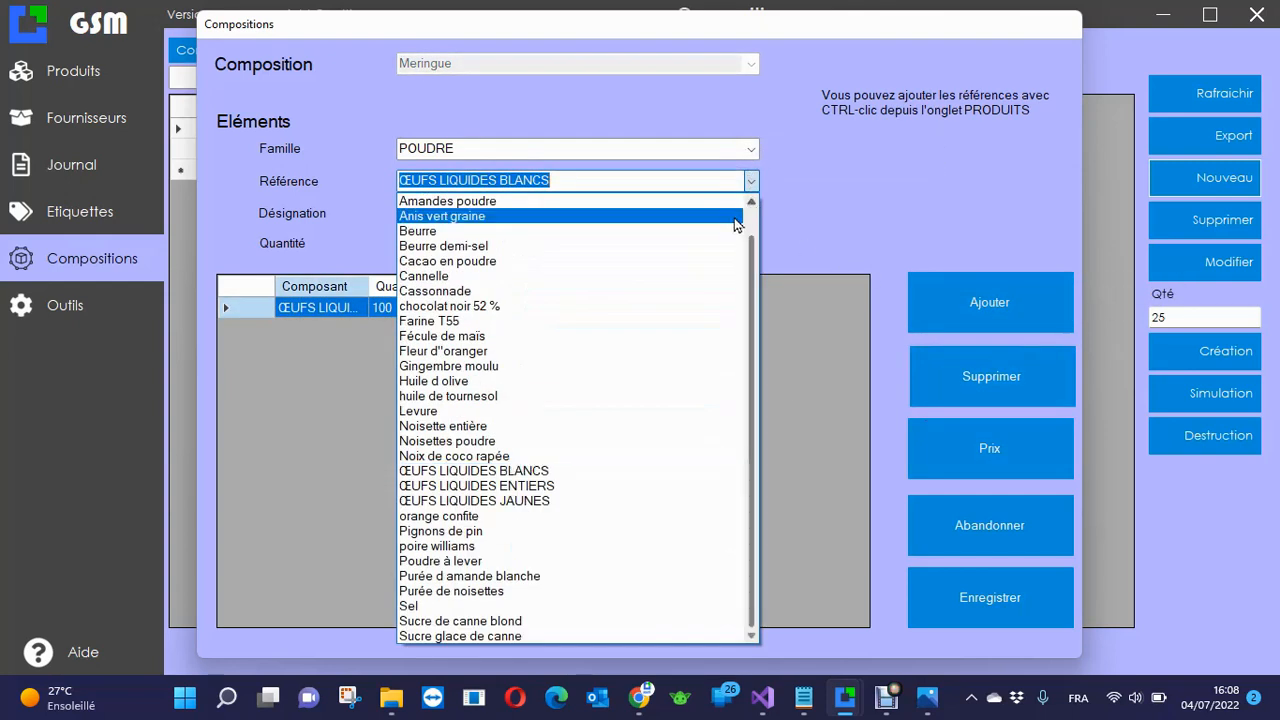
{"action": "left_click", "coordinate": [466, 606]}
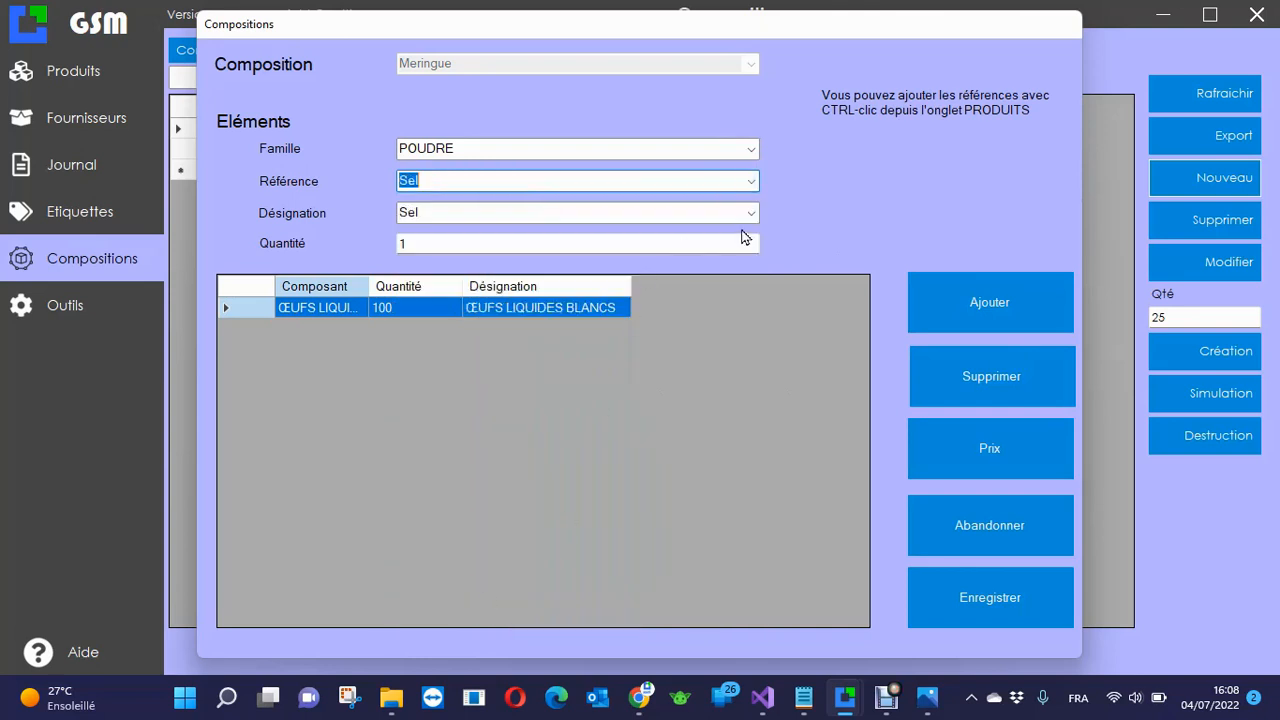
{"action": "double_click", "coordinate": [400, 244]}
{"action": "type", "text": "2.("}
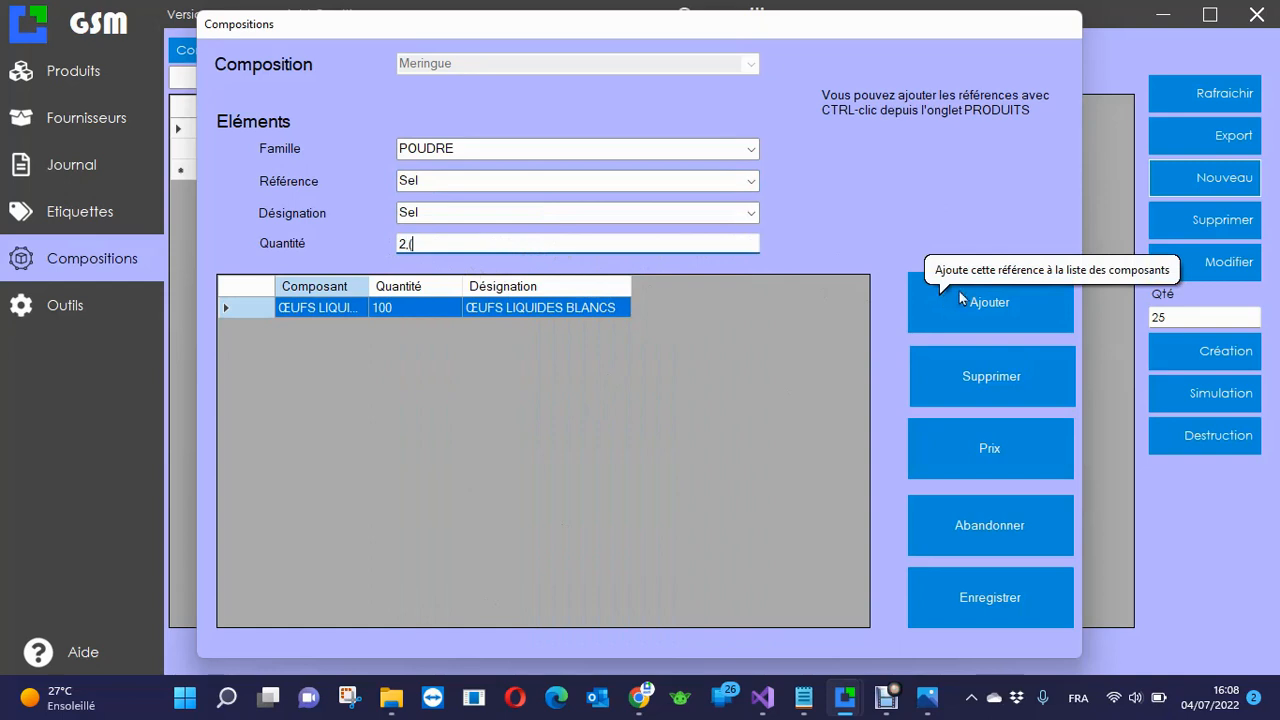
{"action": "left_click", "coordinate": [1000, 304]}
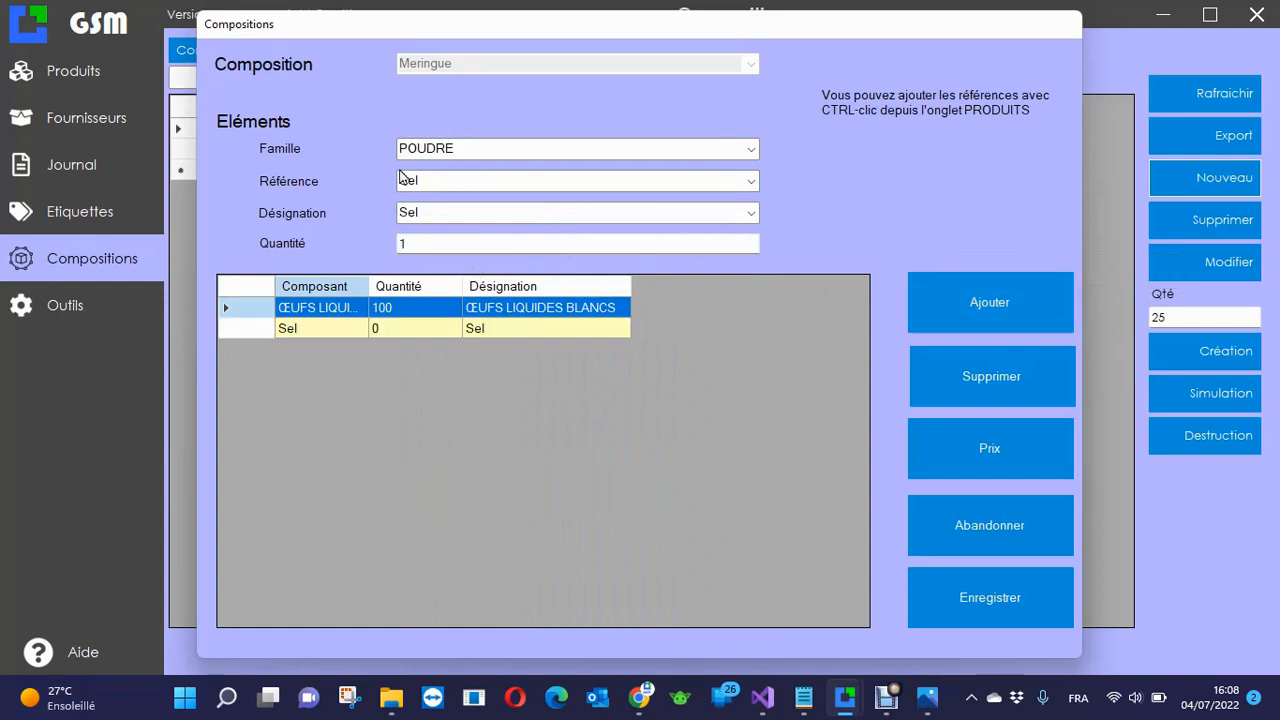
{"action": "left_click", "coordinate": [995, 605]}
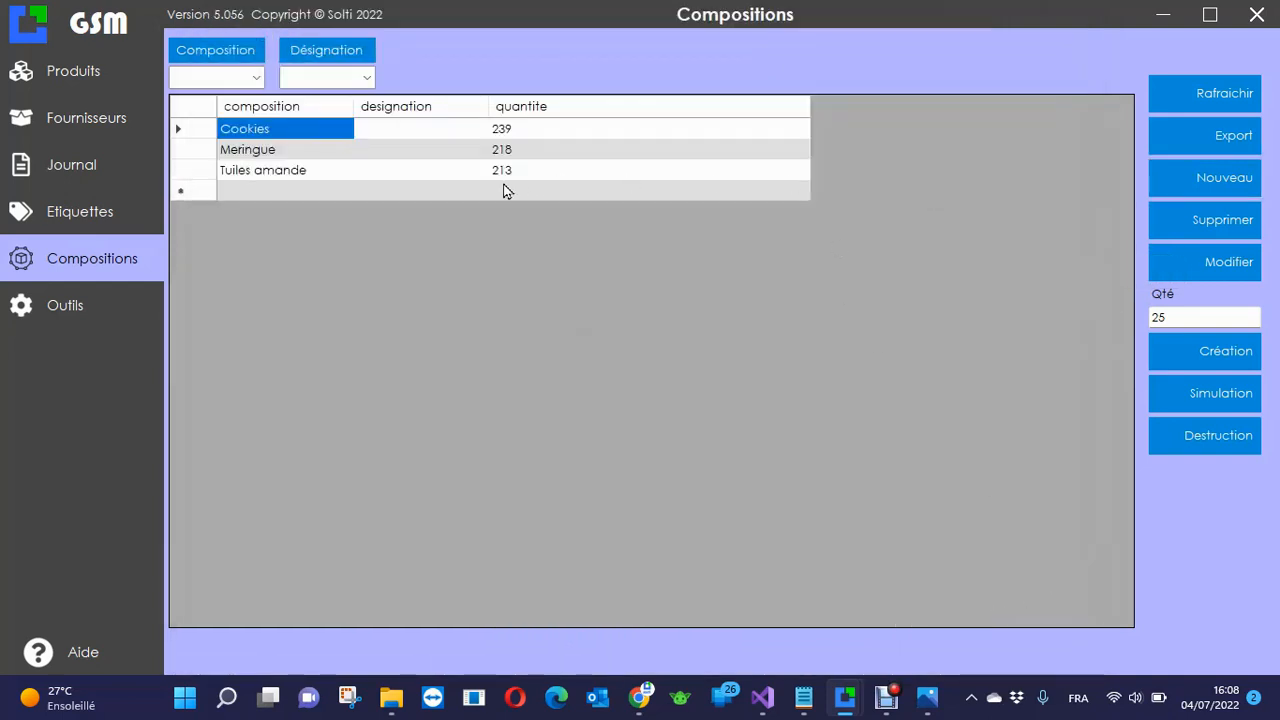
Step: Create 3 units of the Meringue composition despite the egg-white shortage and review the movements in the journal
{"action": "left_click", "coordinate": [195, 150]}
{"action": "double_click", "coordinate": [1168, 317]}
{"action": "type", "text": "3"}
{"action": "left_click", "coordinate": [1202, 365]}
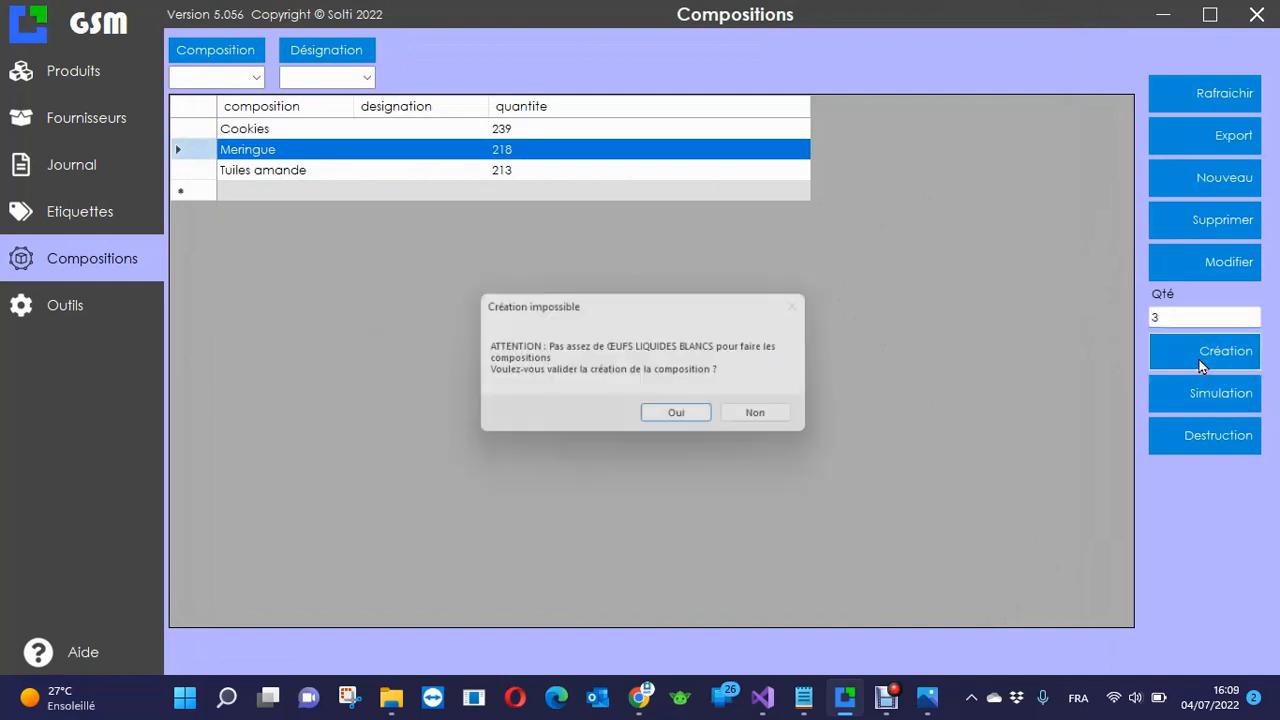
{"action": "left_click", "coordinate": [706, 416]}
{"action": "left_click", "coordinate": [723, 408]}
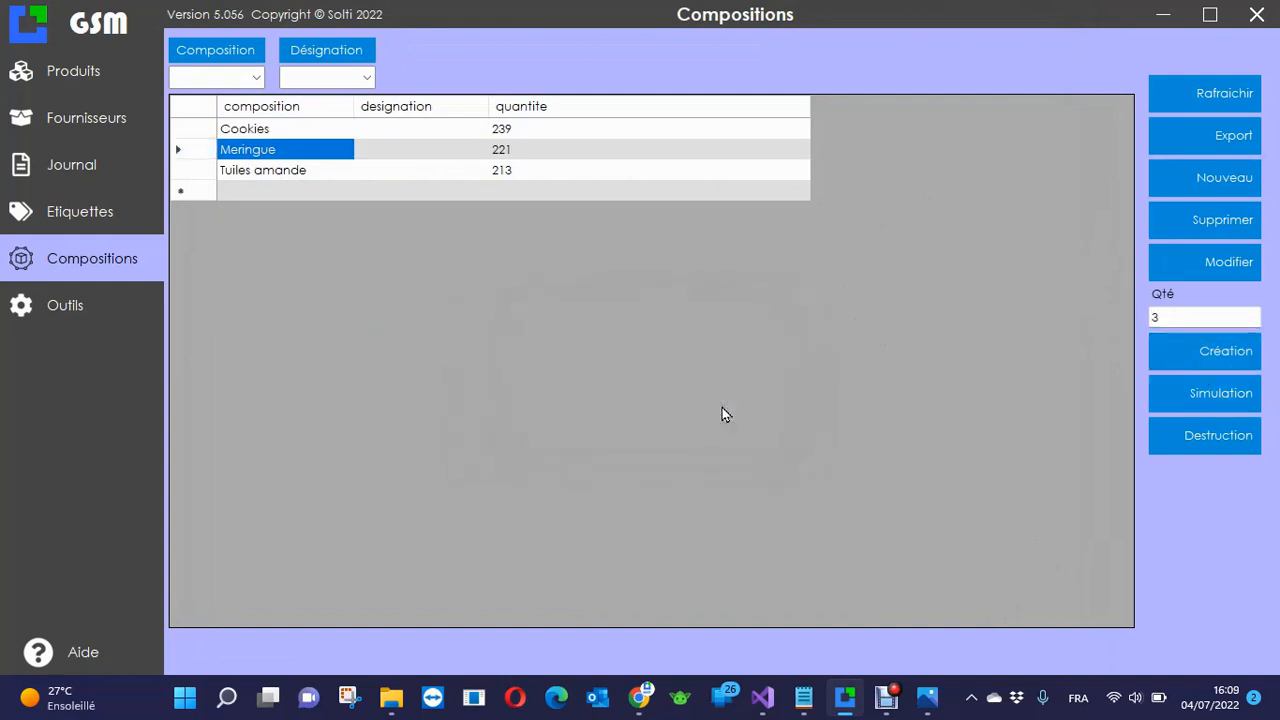
{"action": "left_click", "coordinate": [55, 168]}
{"action": "left_click_drag", "start_coordinate": [1026, 205], "coordinate": [1026, 252]}
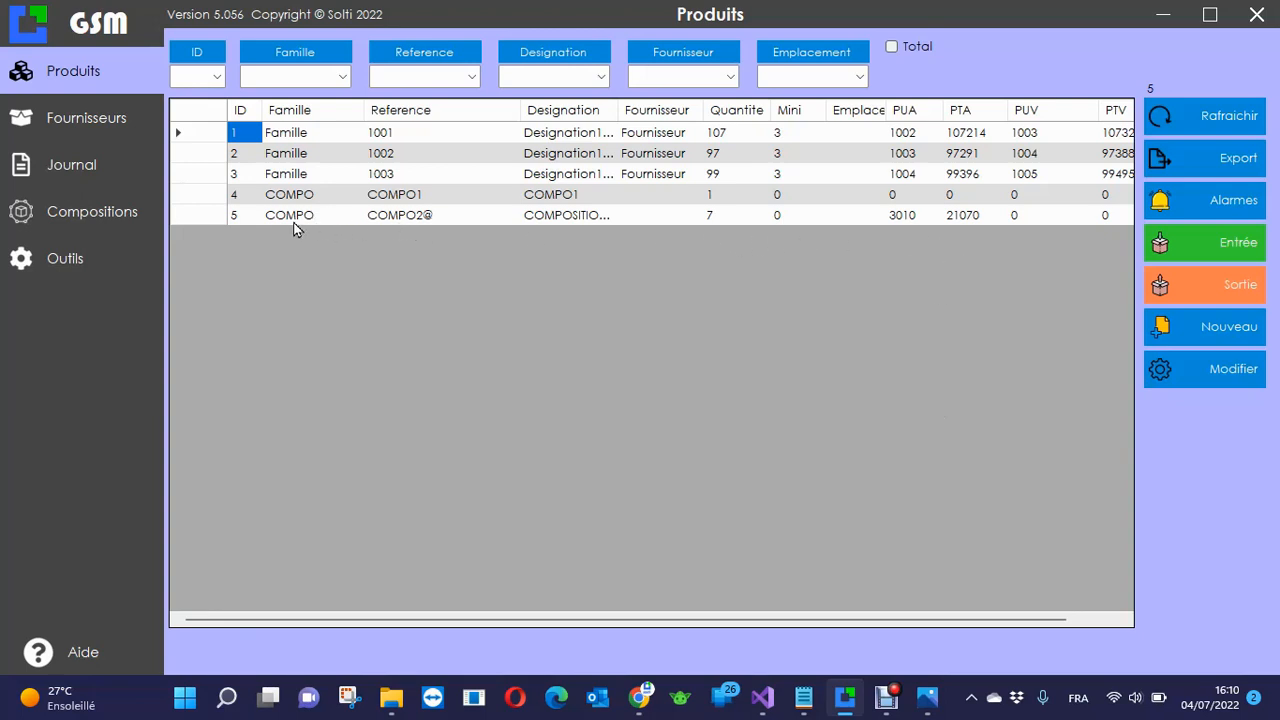
Step: Locate COMPO2@ in the product list and in the compositions, widening the designation column to read its full name
{"action": "left_click", "coordinate": [201, 218]}
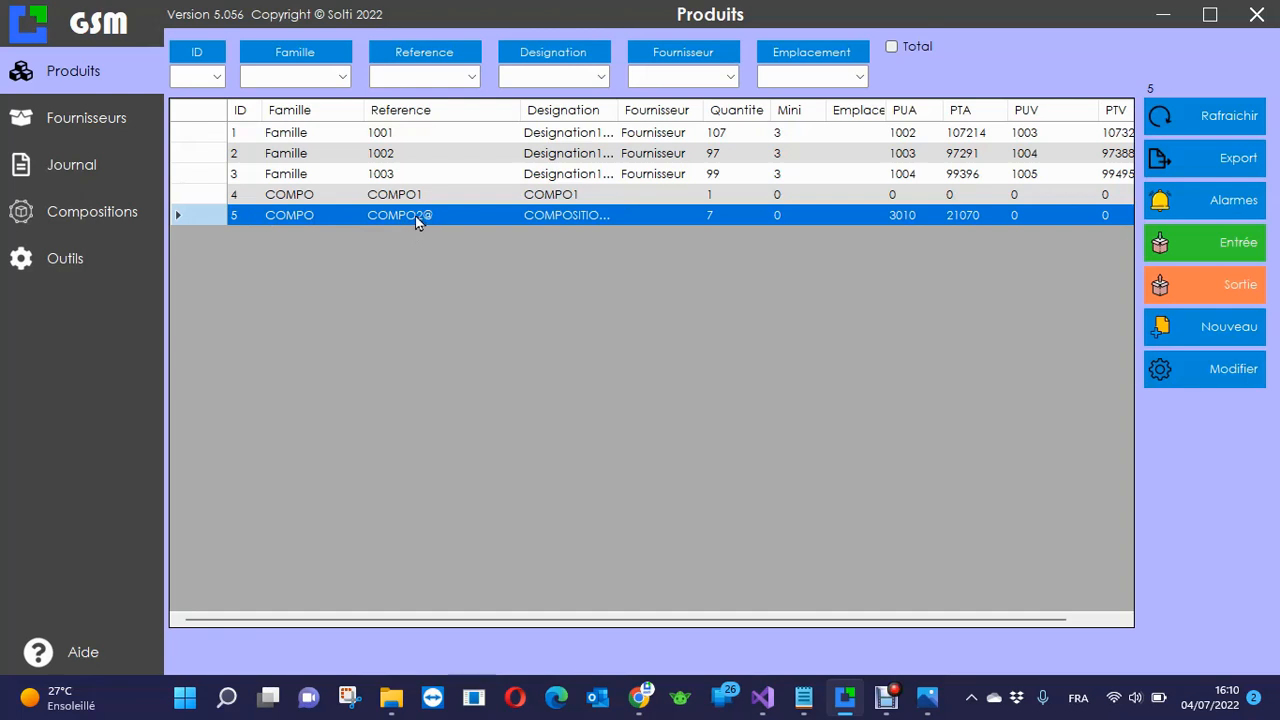
{"action": "left_click", "coordinate": [90, 214]}
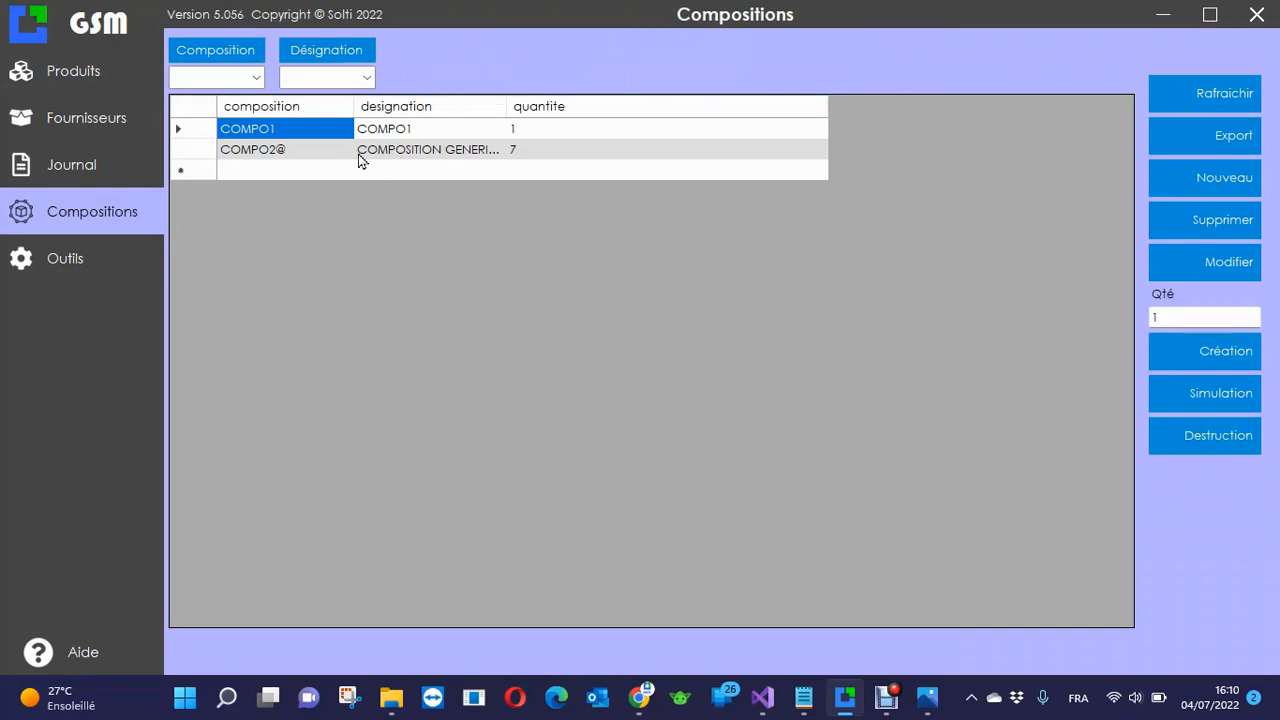
{"action": "left_click", "coordinate": [289, 153]}
{"action": "left_click_drag", "start_coordinate": [506, 103], "coordinate": [632, 100]}
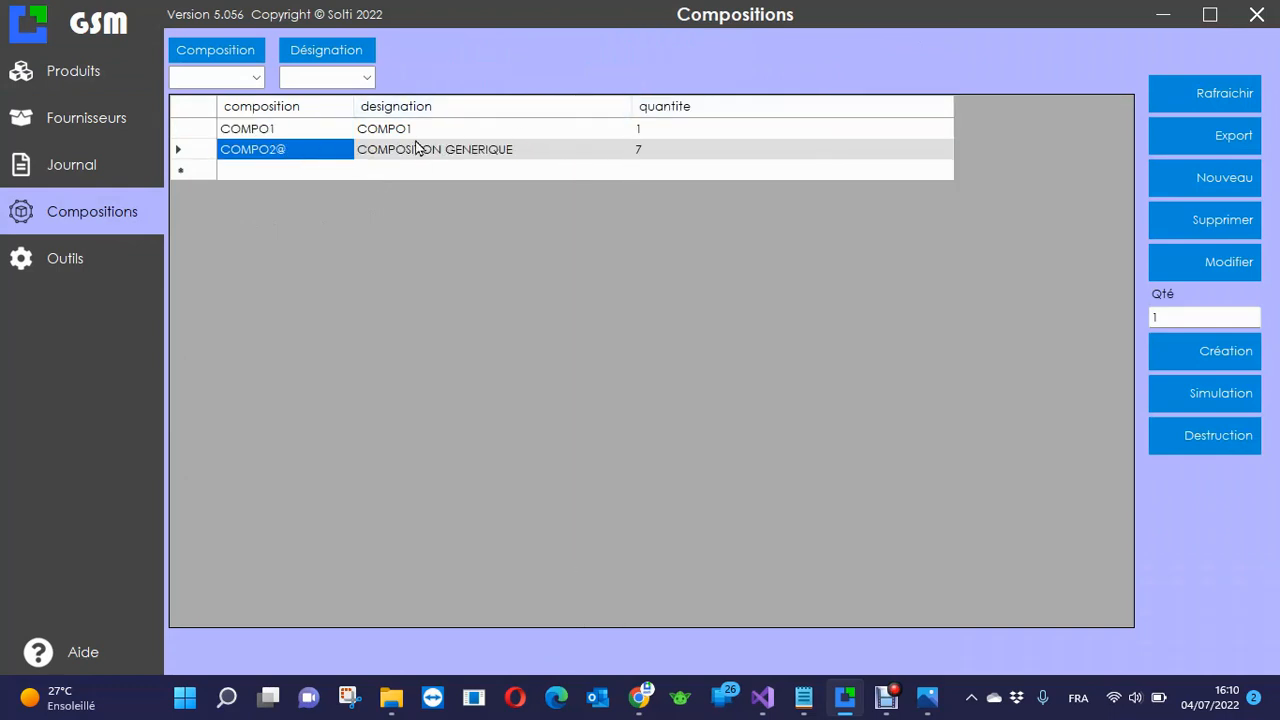
{"action": "double_click", "coordinate": [314, 160]}
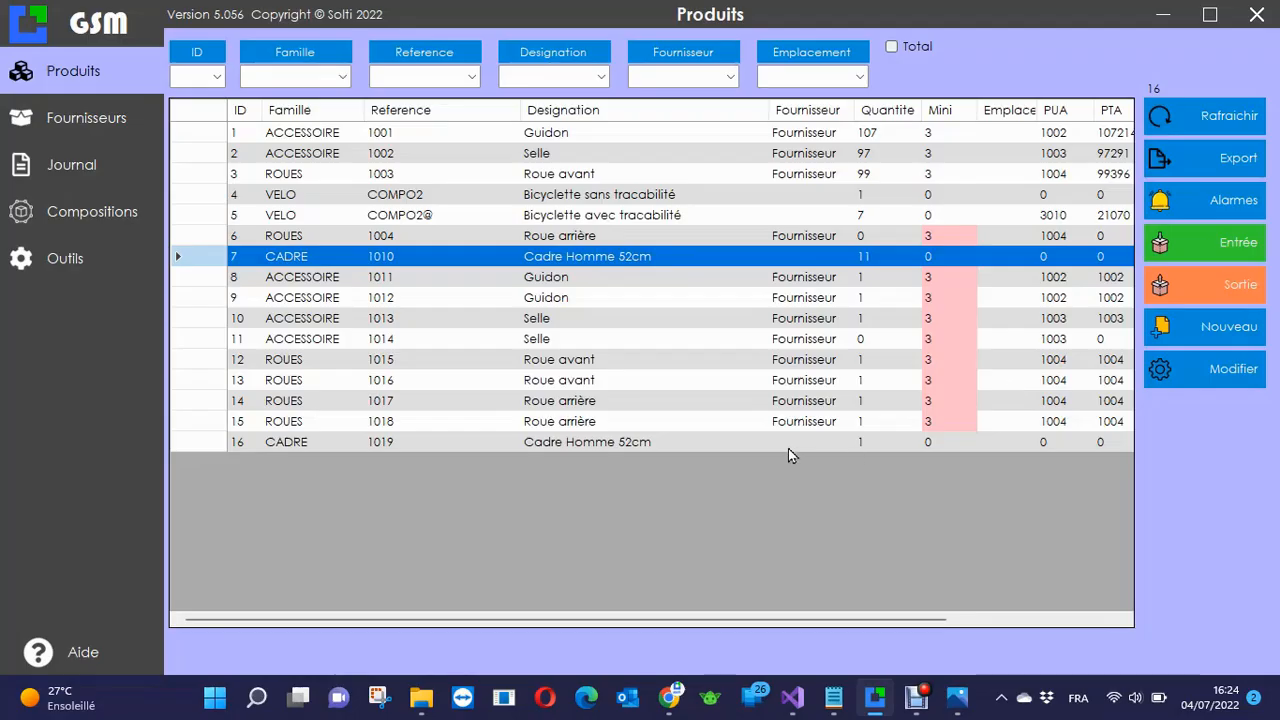
Step: Examine the generic bicycle parts and the individually referenced parts 1011 to 1019 in the product list
{"action": "left_click_drag", "start_coordinate": [318, 132], "coordinate": [323, 235]}
{"action": "left_click_drag", "start_coordinate": [358, 277], "coordinate": [848, 443]}
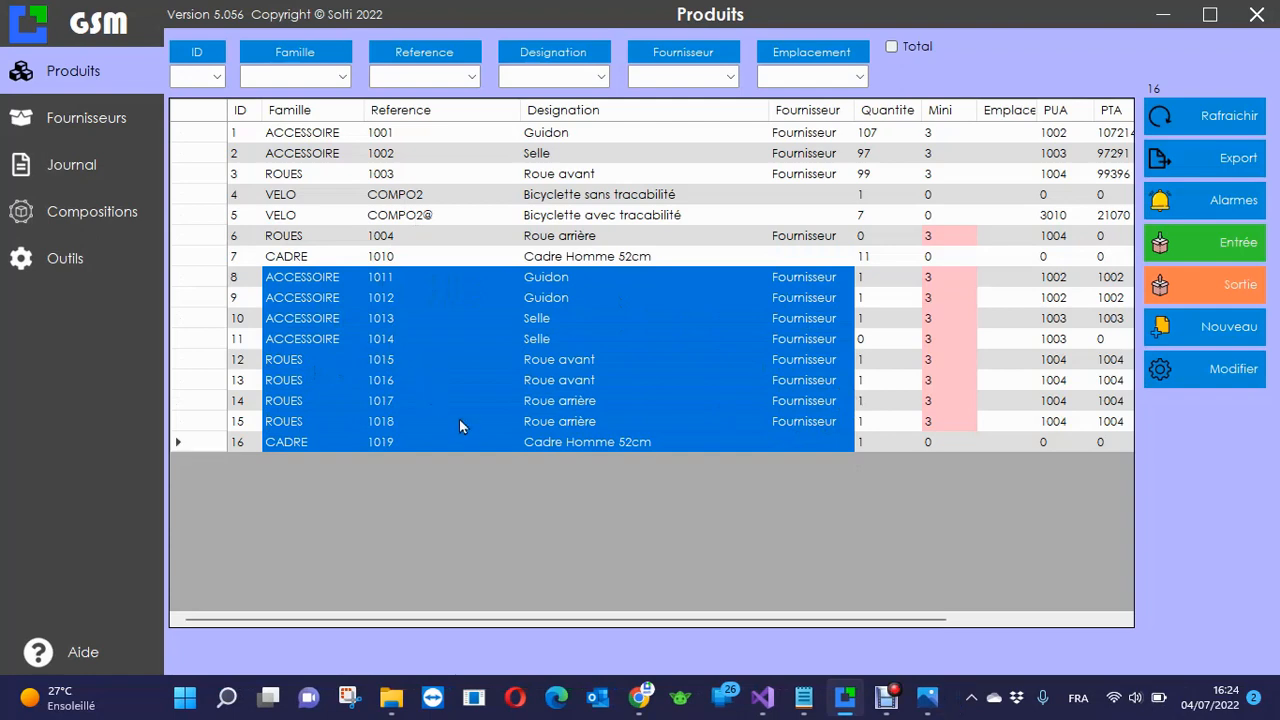
Step: Launch the creation of 1 unit of COMPO2@ (Bicyclette avec tracabilité), accepting the shortage of component 1004
{"action": "left_click", "coordinate": [40, 217]}
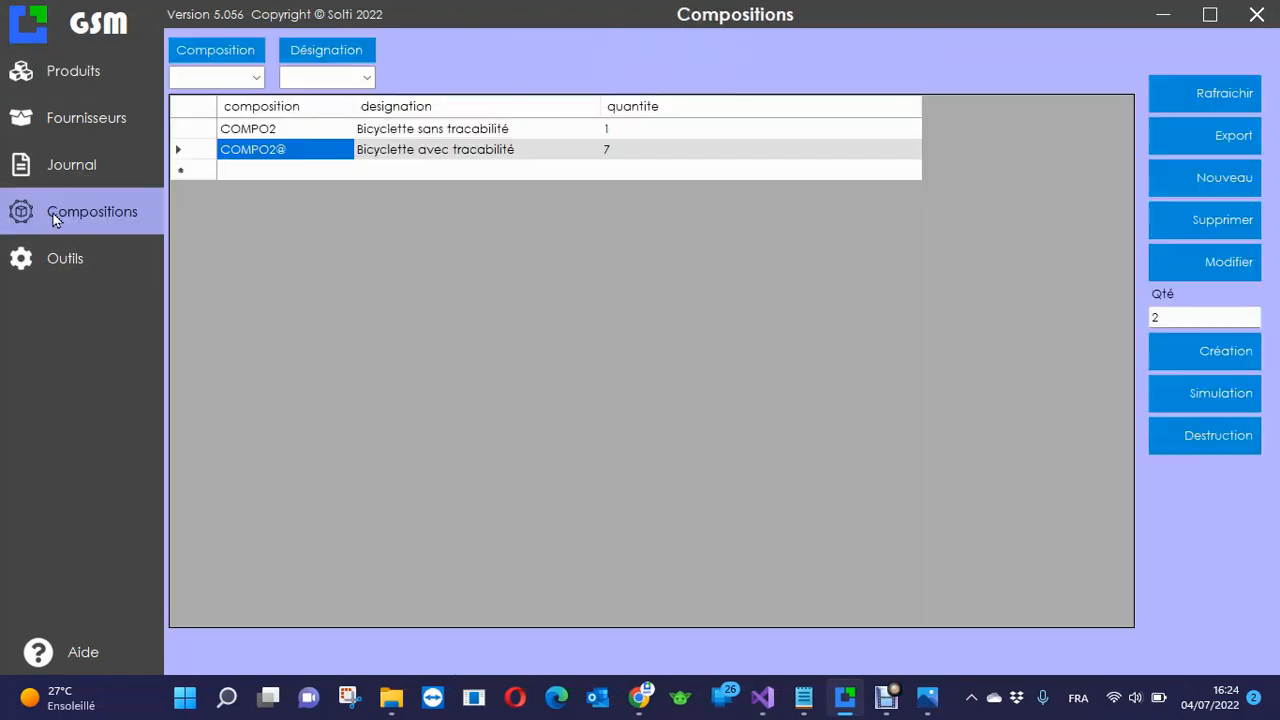
{"action": "left_click", "coordinate": [198, 149]}
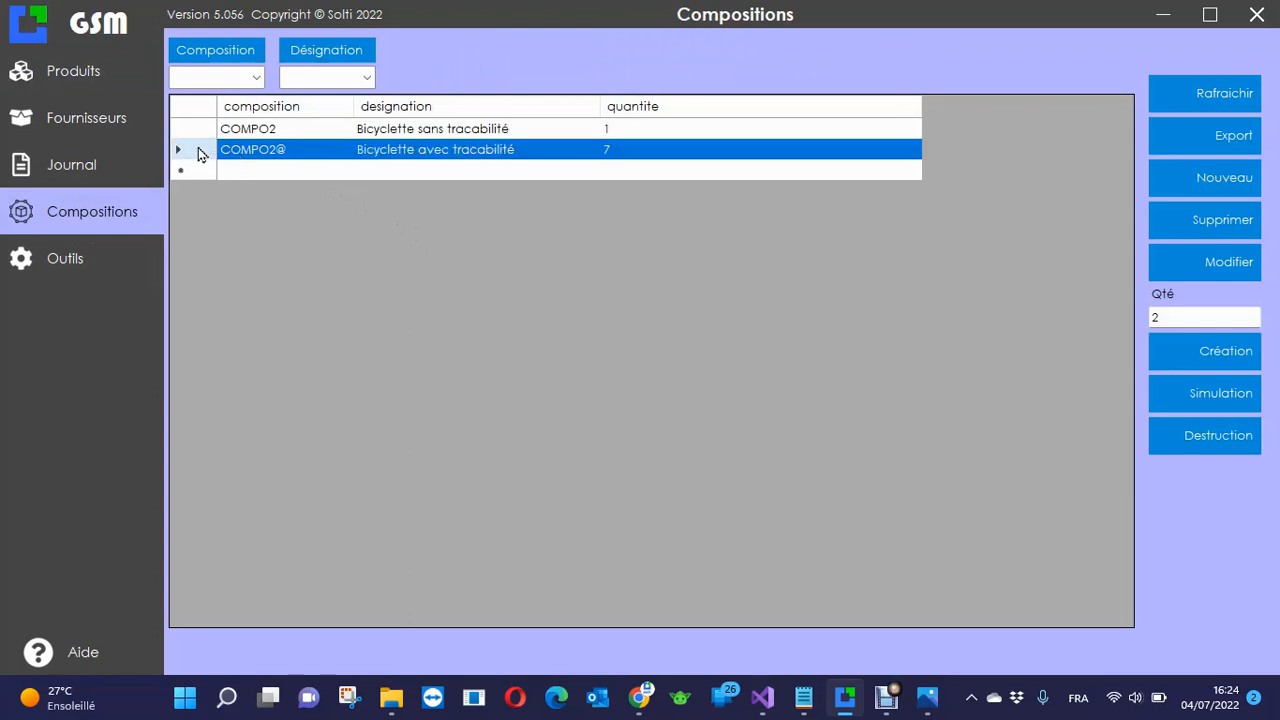
{"action": "key", "text": "BackSpace"}
{"action": "type", "text": "1"}
{"action": "left_click", "coordinate": [1200, 350]}
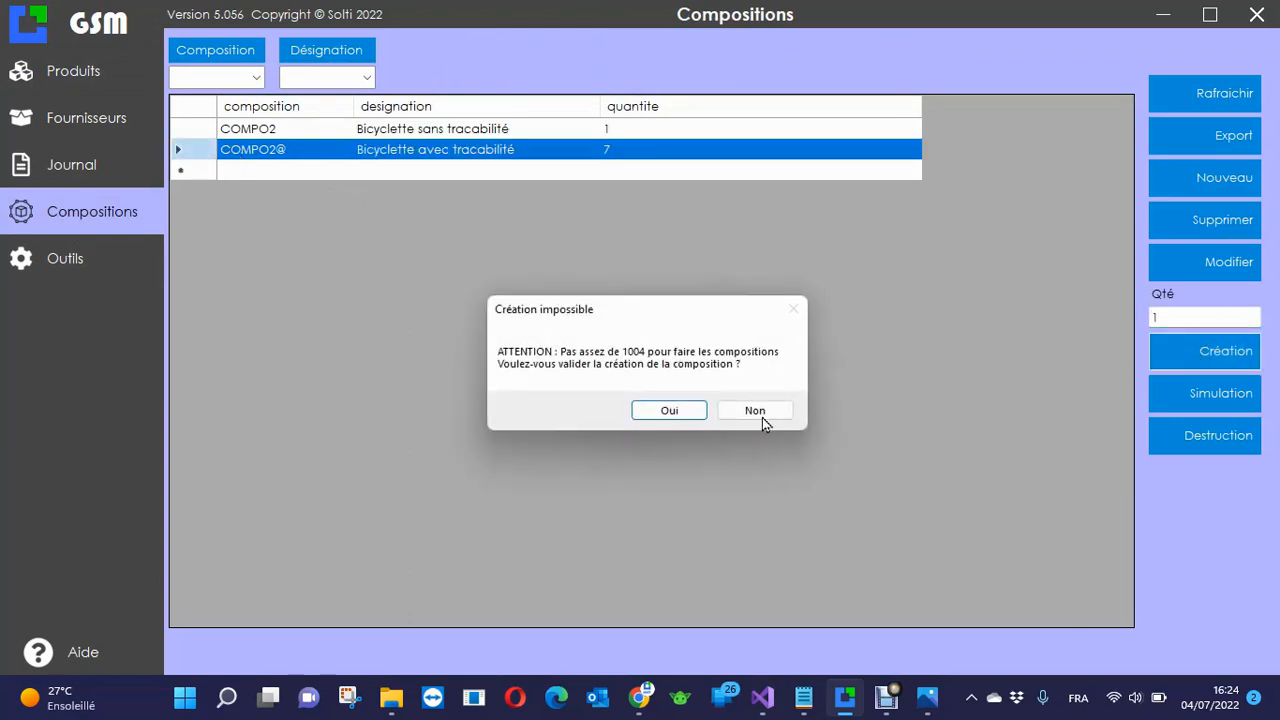
{"action": "left_click", "coordinate": [686, 418]}
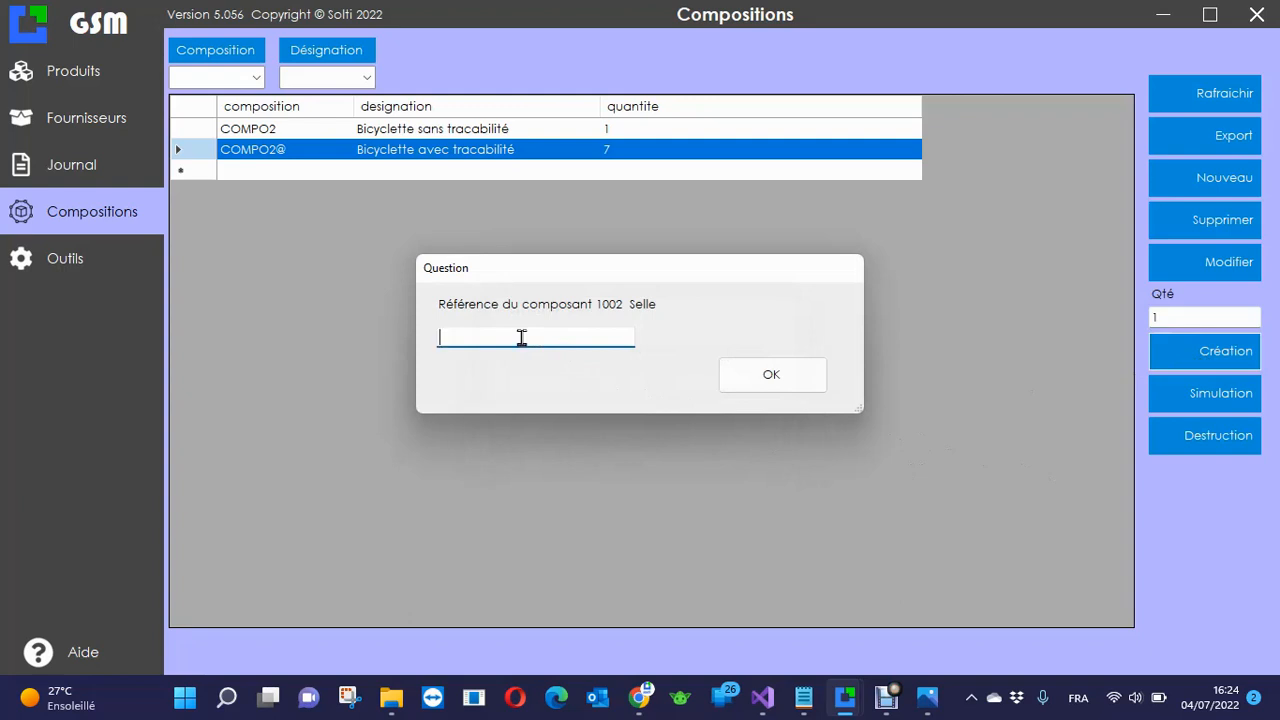
Step: Enter the traced component references: 1013 for the Selle, 1016 for the Roue avant and 1018 for the Roue arrière
{"action": "type", "text": "1013"}
{"action": "left_click", "coordinate": [778, 381]}
{"action": "type", "text": "6"}
{"action": "left_click", "coordinate": [758, 376]}
{"action": "left_click", "coordinate": [766, 380]}
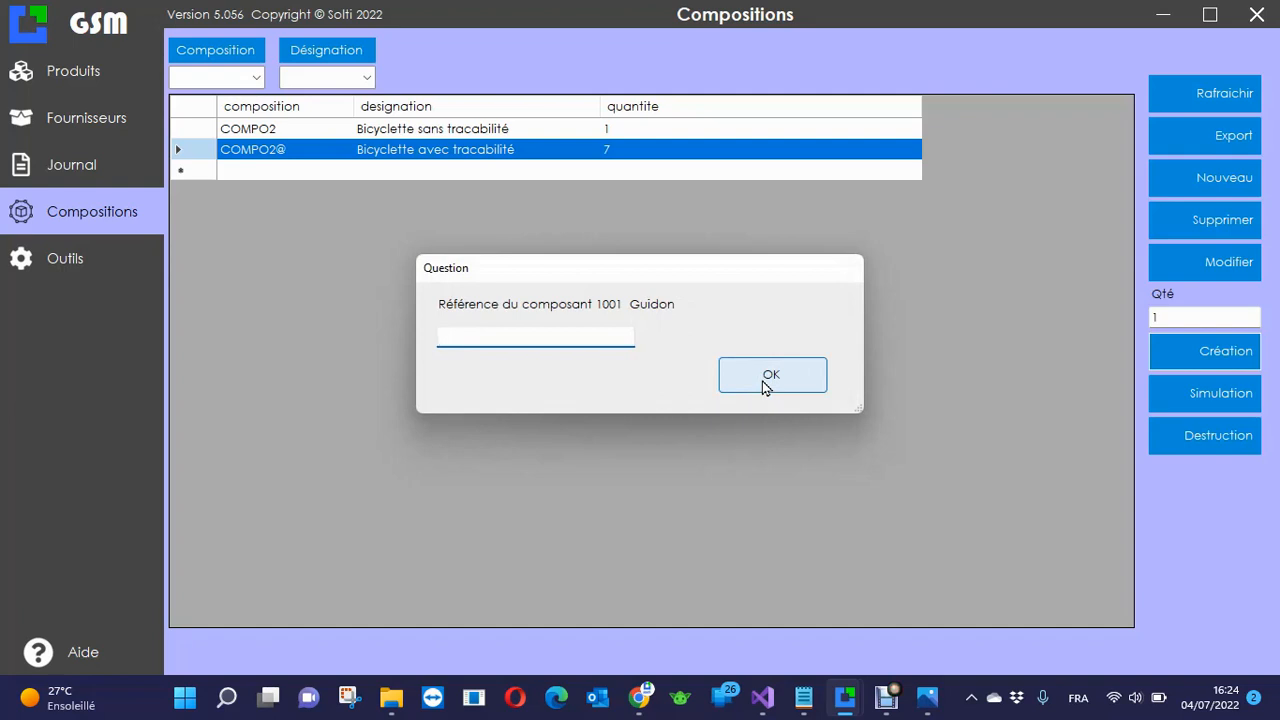
Step: Enter reference 1012 for the Guidon and 1019 for the Cadre Homme 52cm, and complete the composition's creation
{"action": "type", "text": "1012"}
{"action": "key", "text": "Return"}
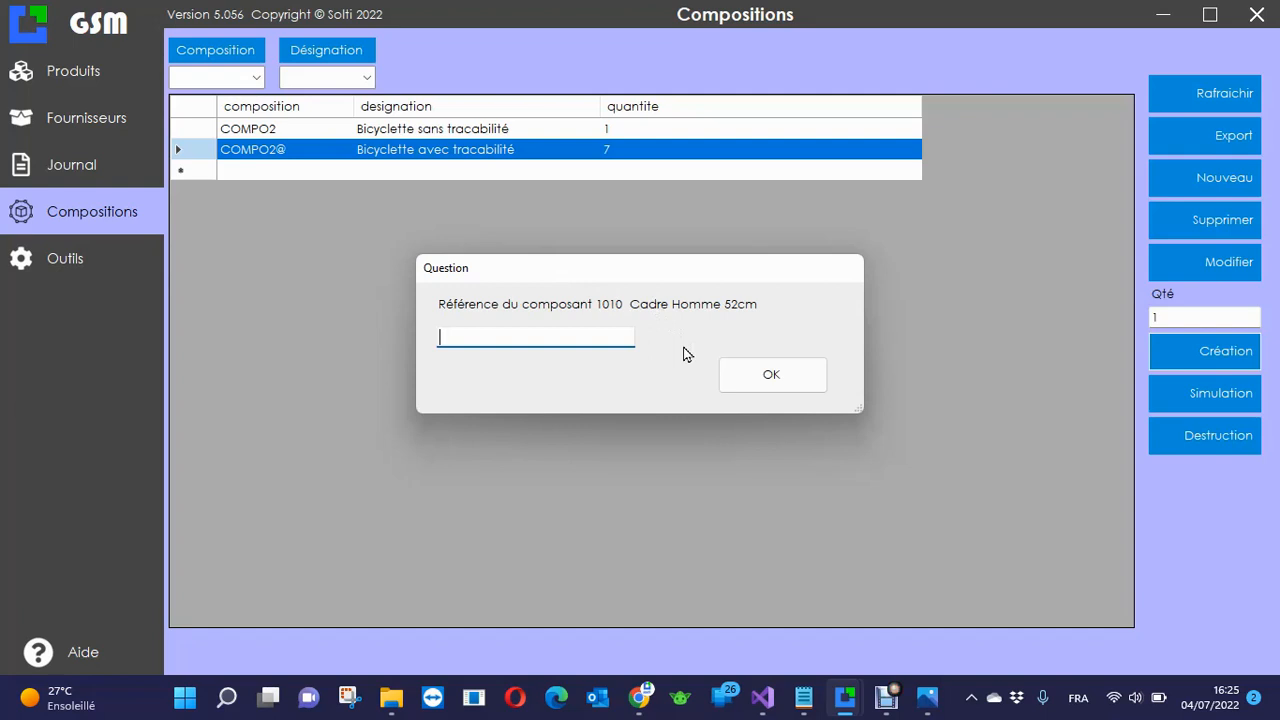
{"action": "type", "text": "1010"}
{"action": "left_click", "coordinate": [759, 377]}
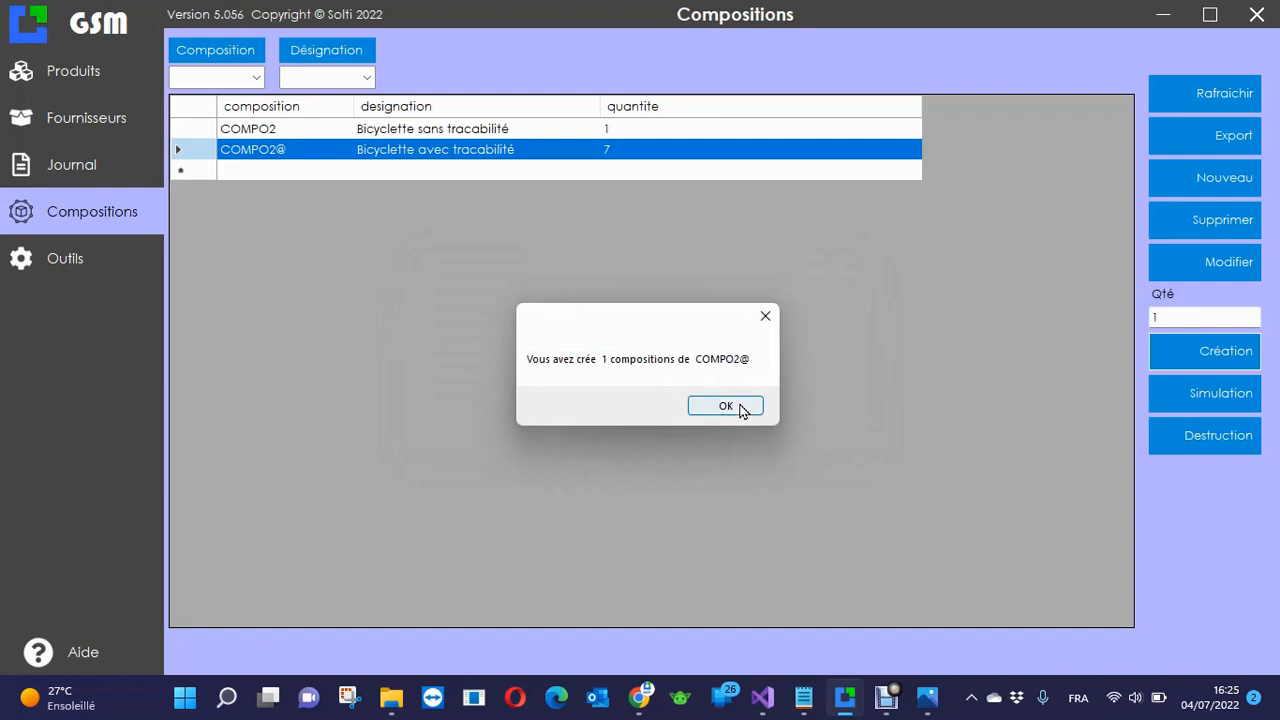
{"action": "left_click", "coordinate": [726, 406]}
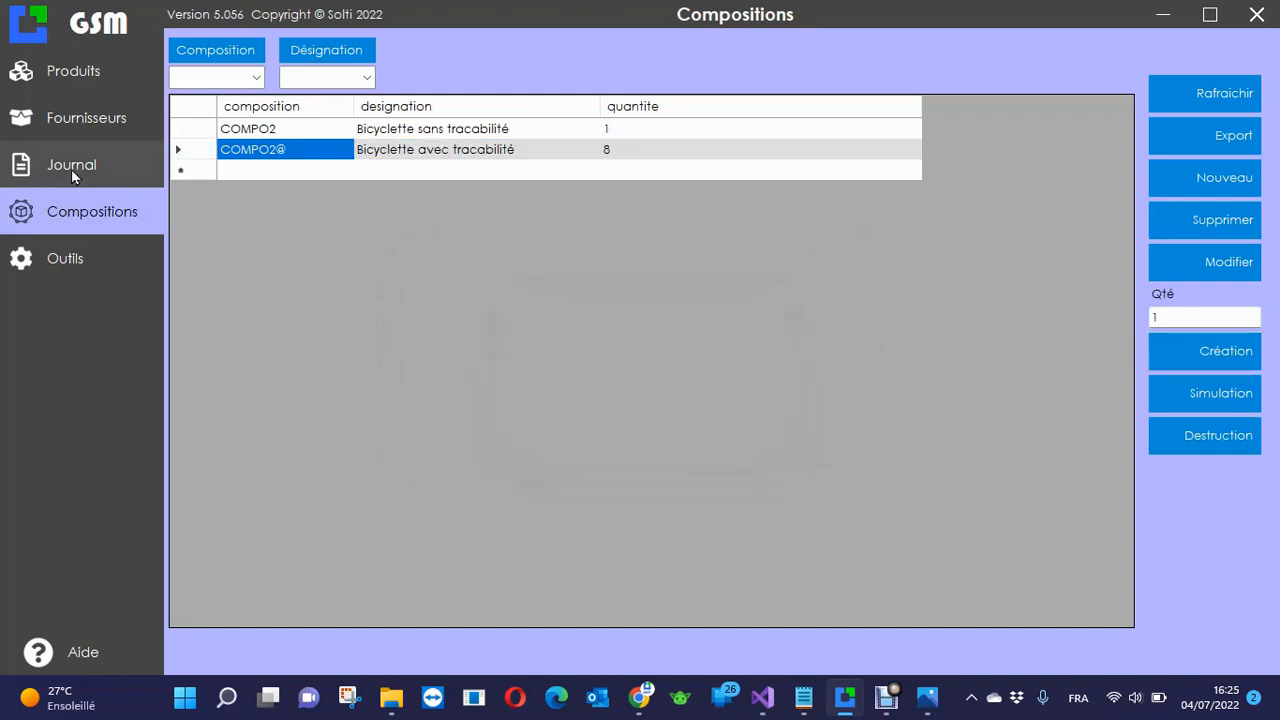
Step: Examine the journal's component references and quantities for the stock movements of the traceable bicycle
{"action": "left_click", "coordinate": [72, 167]}
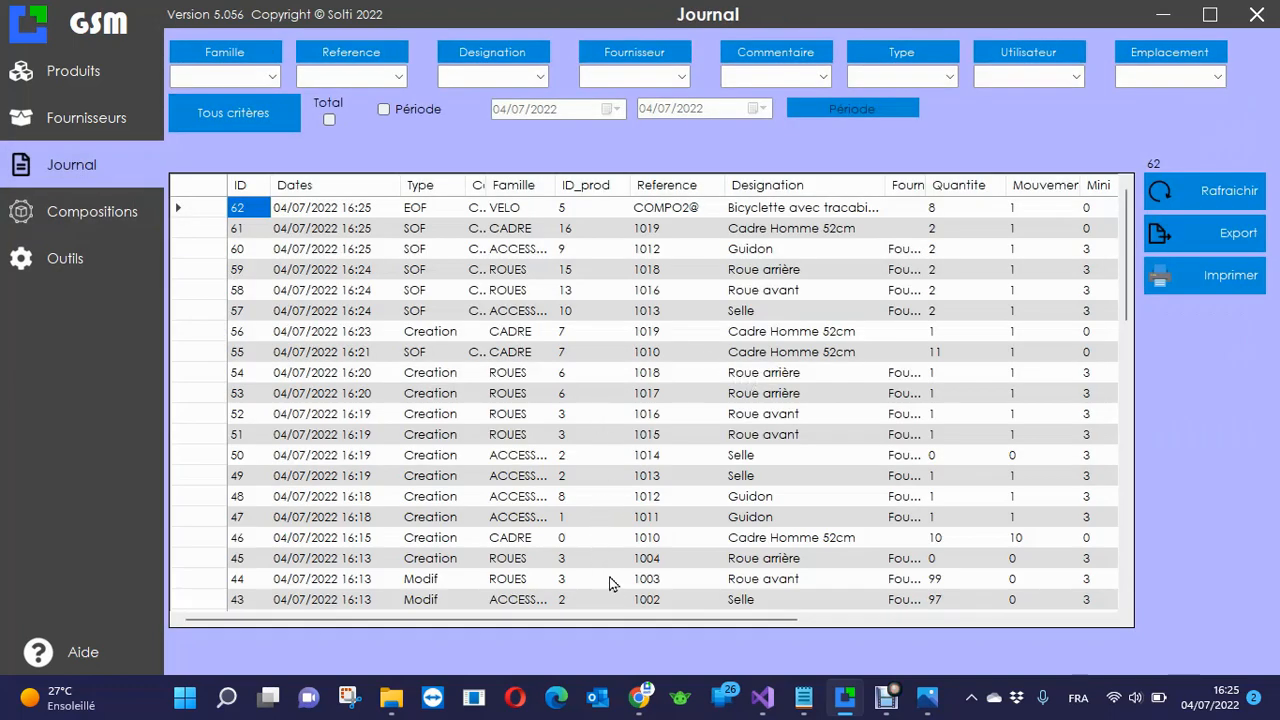
{"action": "left_click_drag", "start_coordinate": [648, 228], "coordinate": [664, 335]}
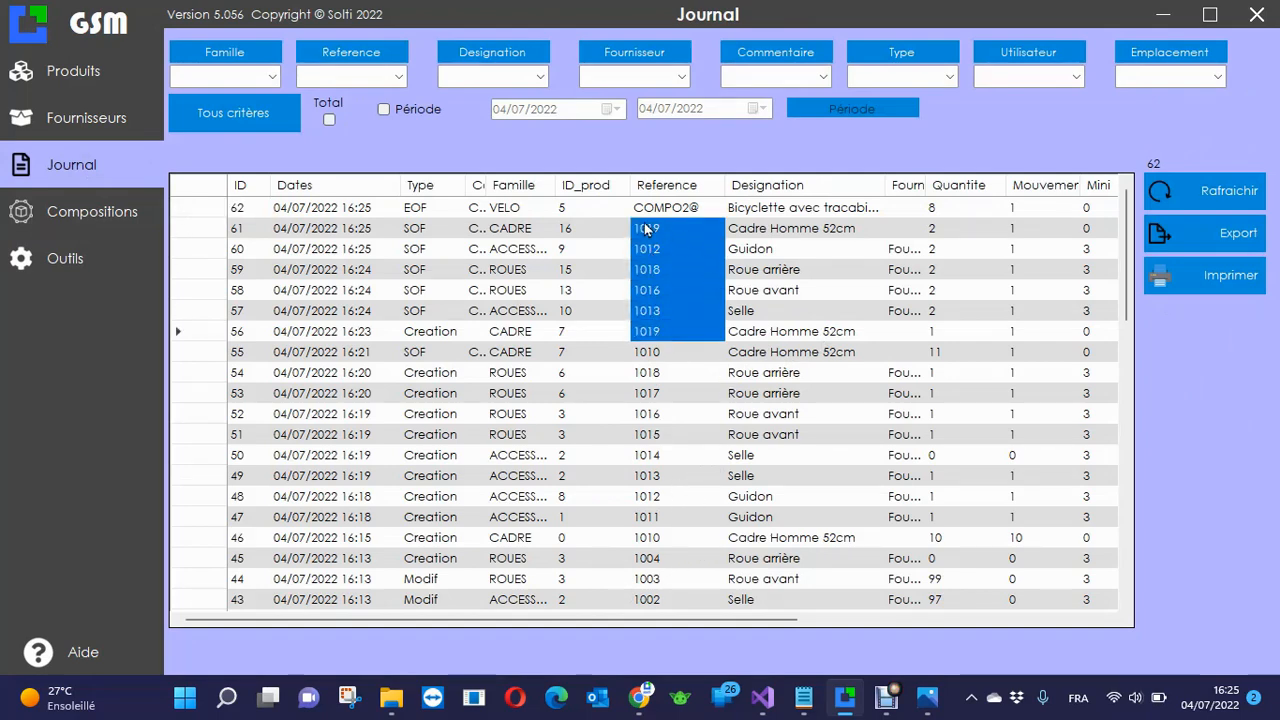
{"action": "left_click_drag", "start_coordinate": [628, 232], "coordinate": [953, 324]}
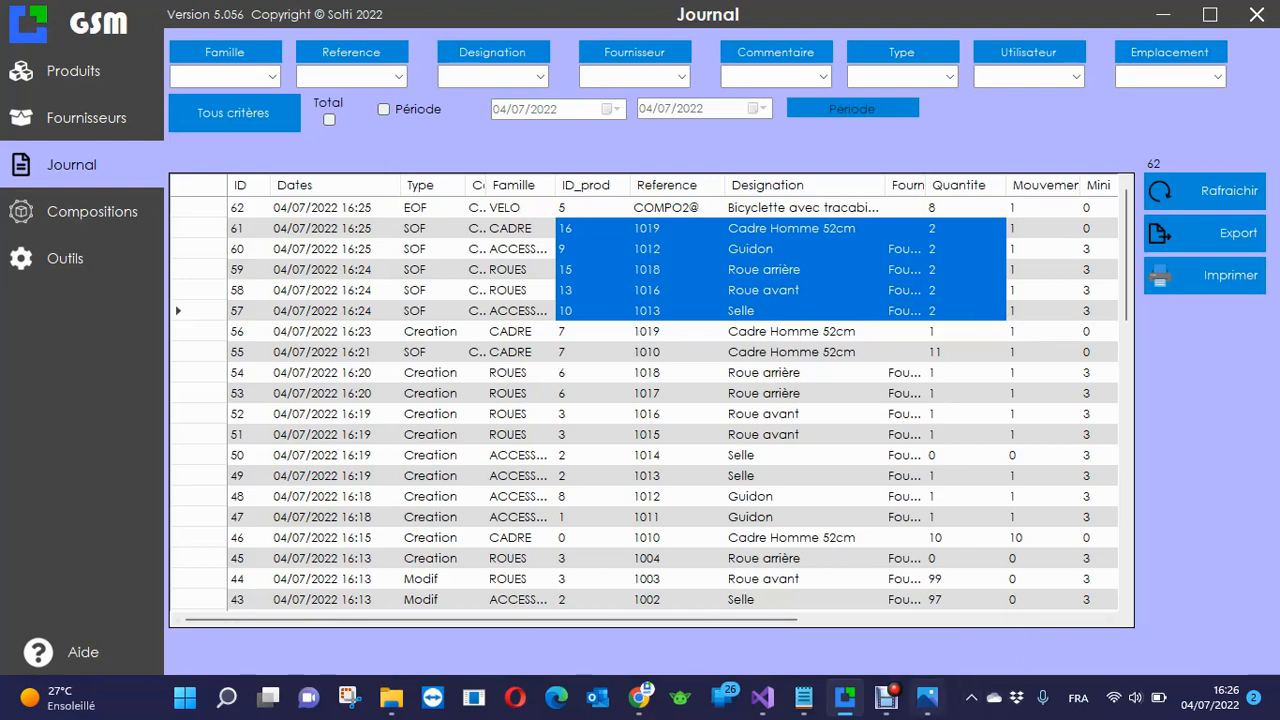
{"action": "left_click", "coordinate": [886, 699]}
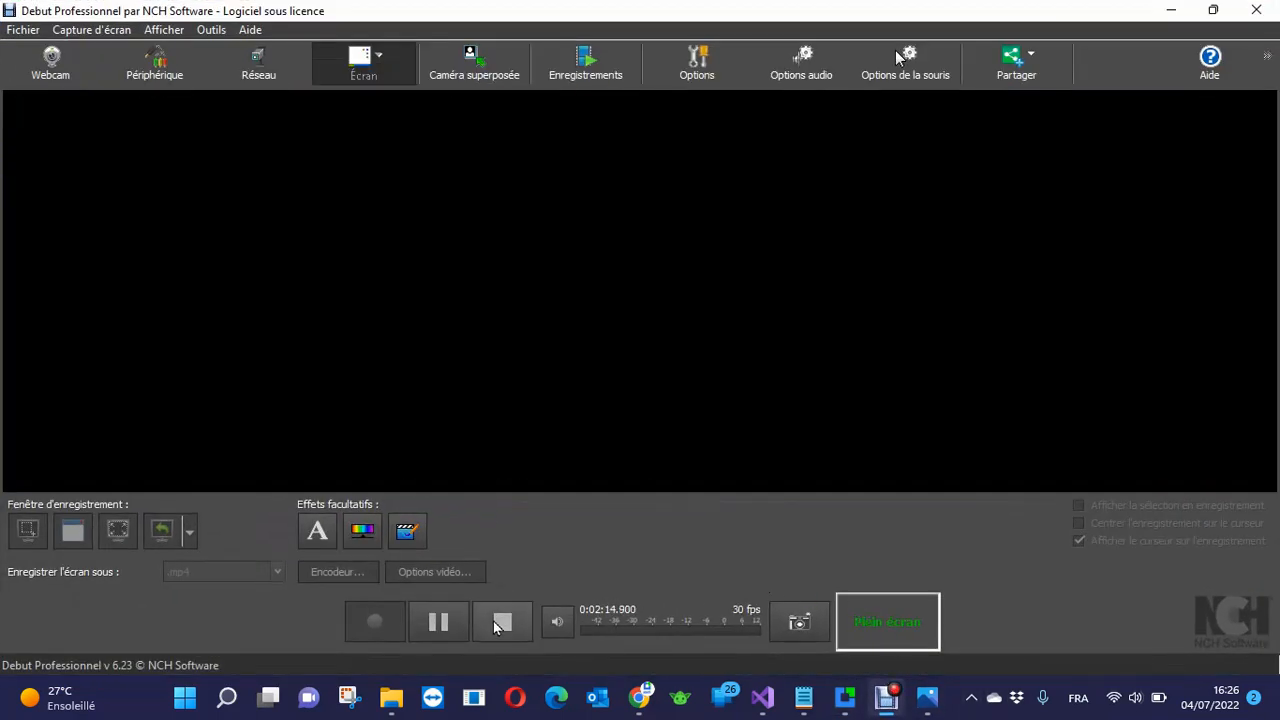